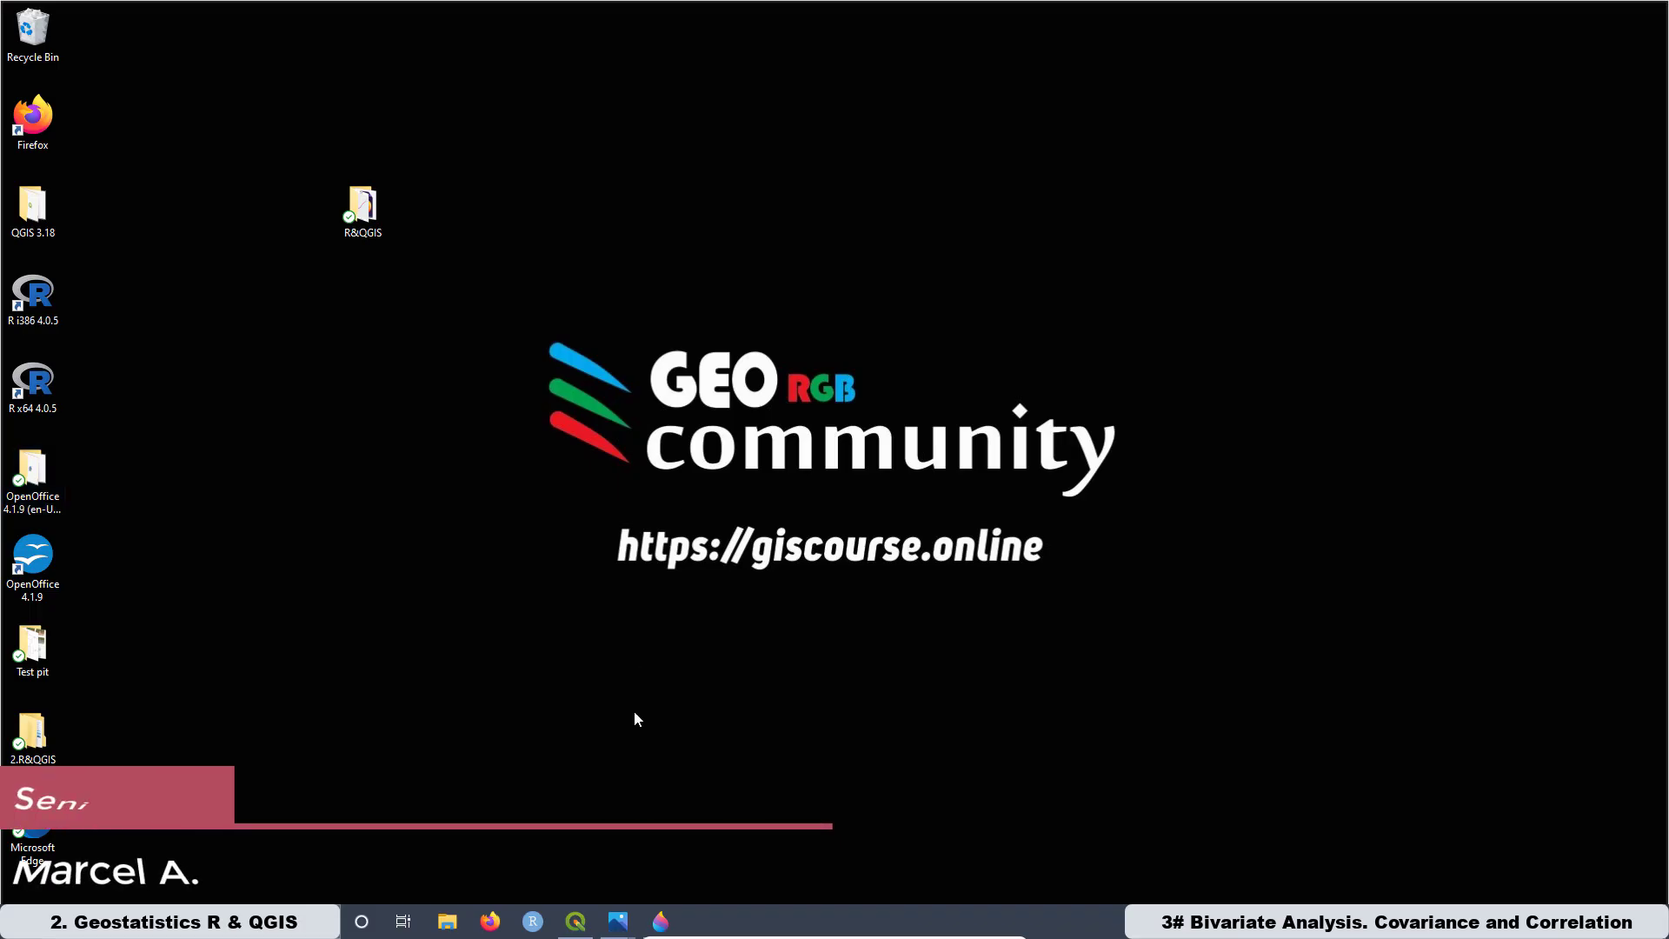
- Bring the 'Exploratory Data Analysis, Bivariate Analysis' course cover image forward in Photos
mouse_move(619, 926)
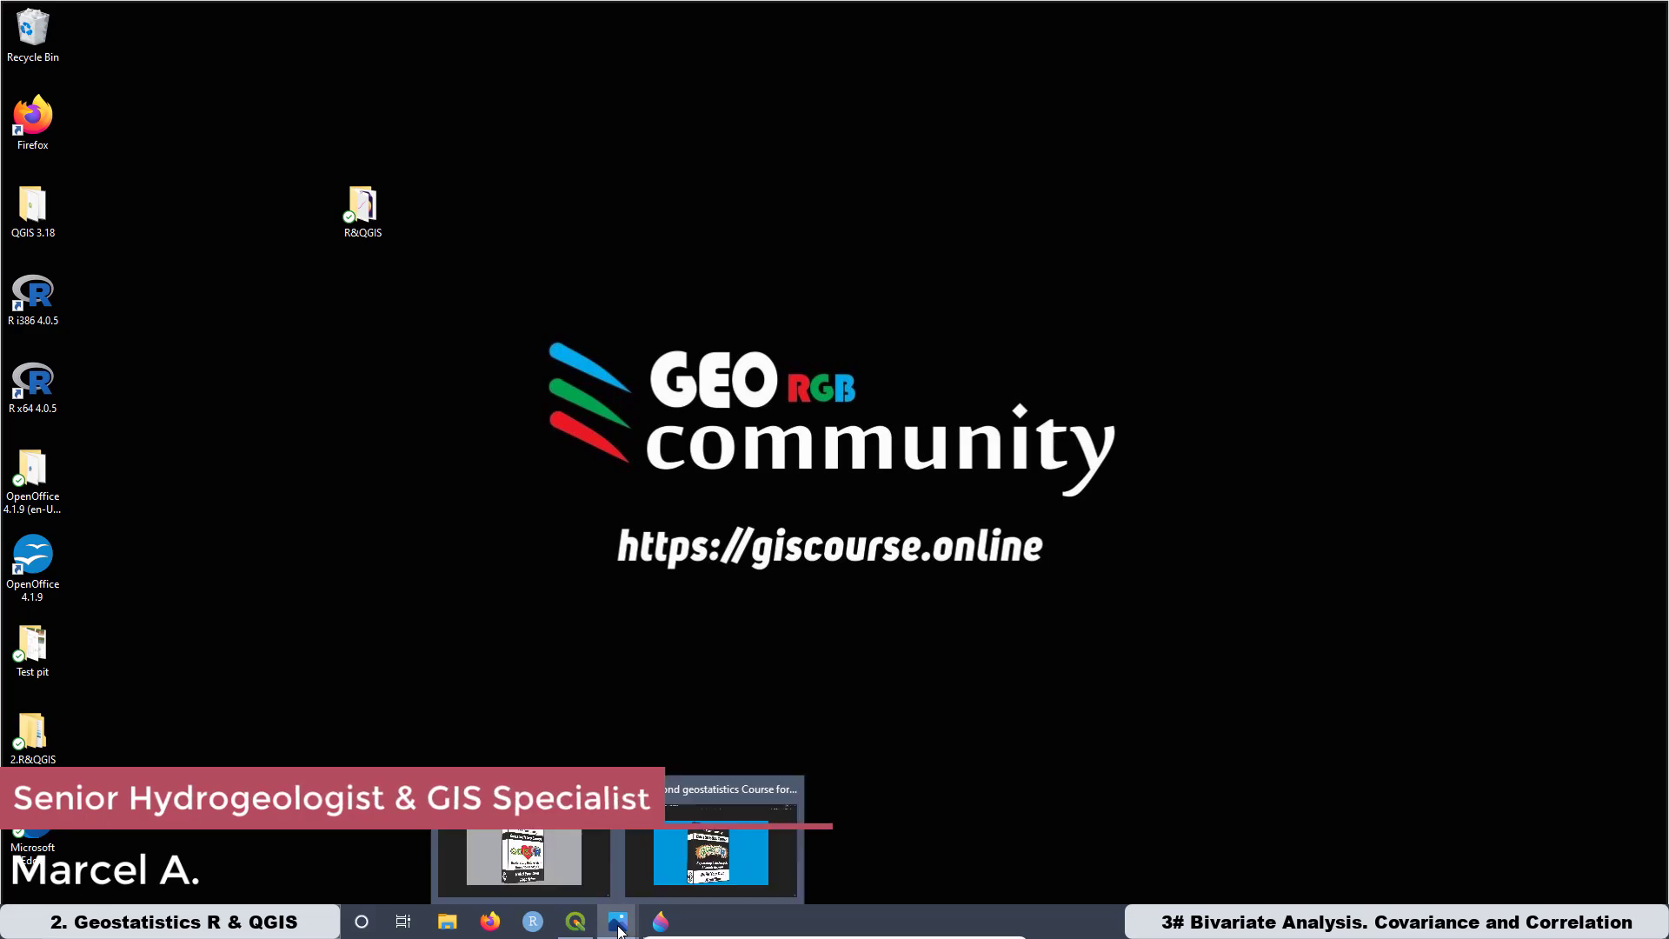
left_click(706, 796)
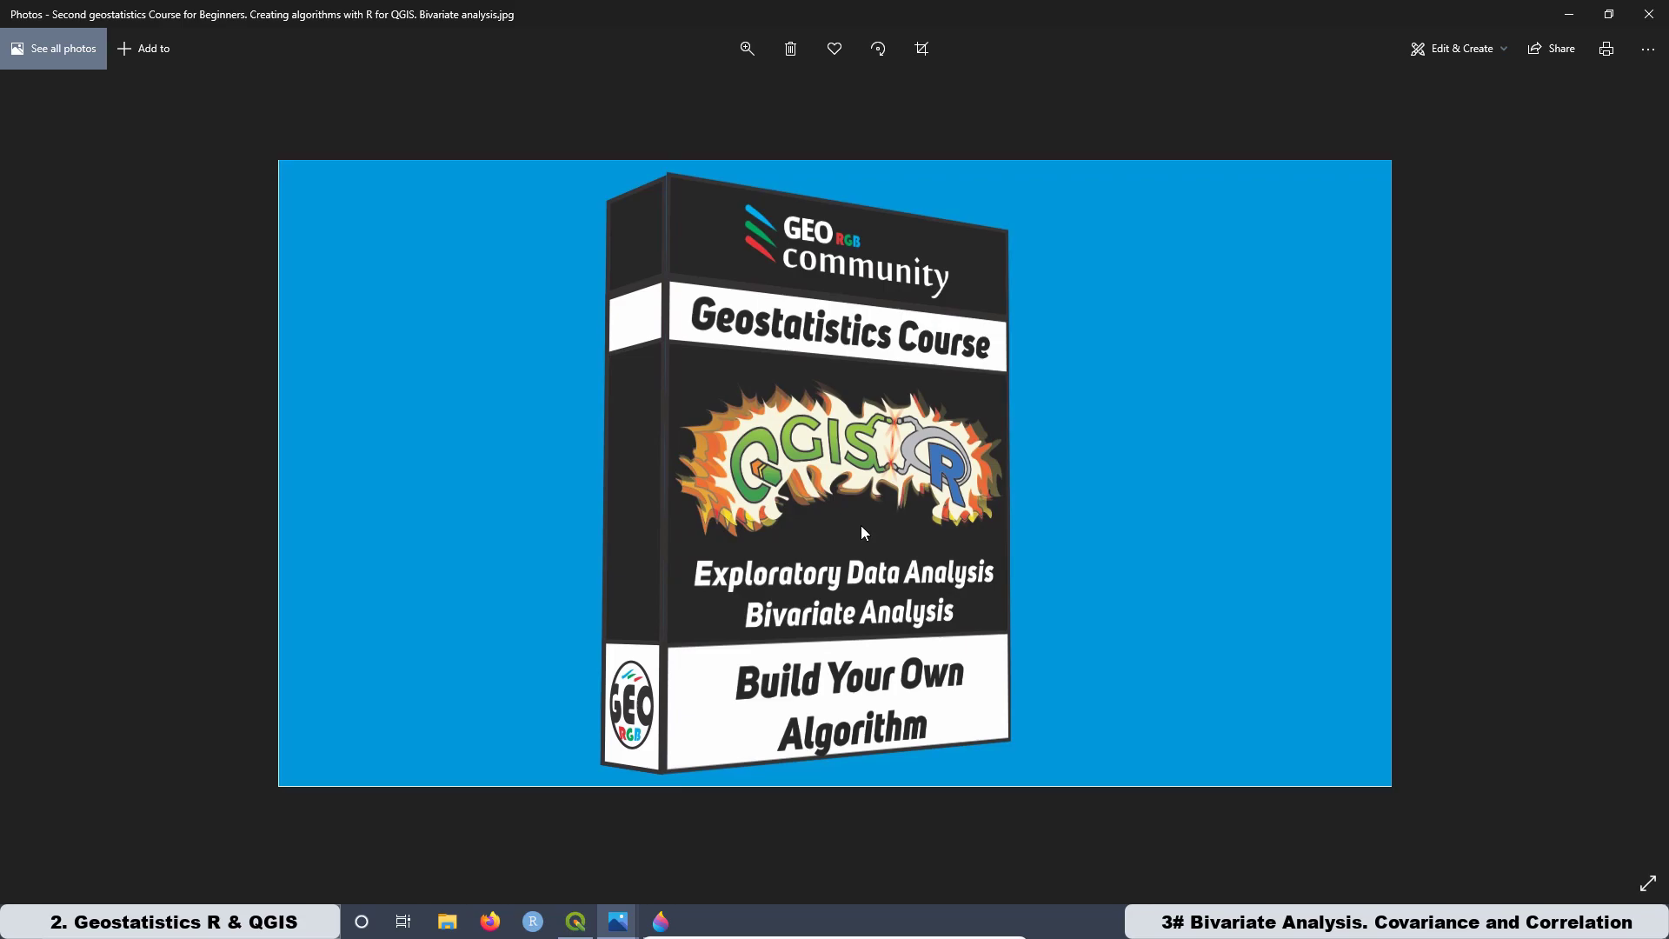
- Switch to the other photo window, then to the Slids 7.jpg variance and covariance slide in Paint 3D
mouse_move(614, 930)
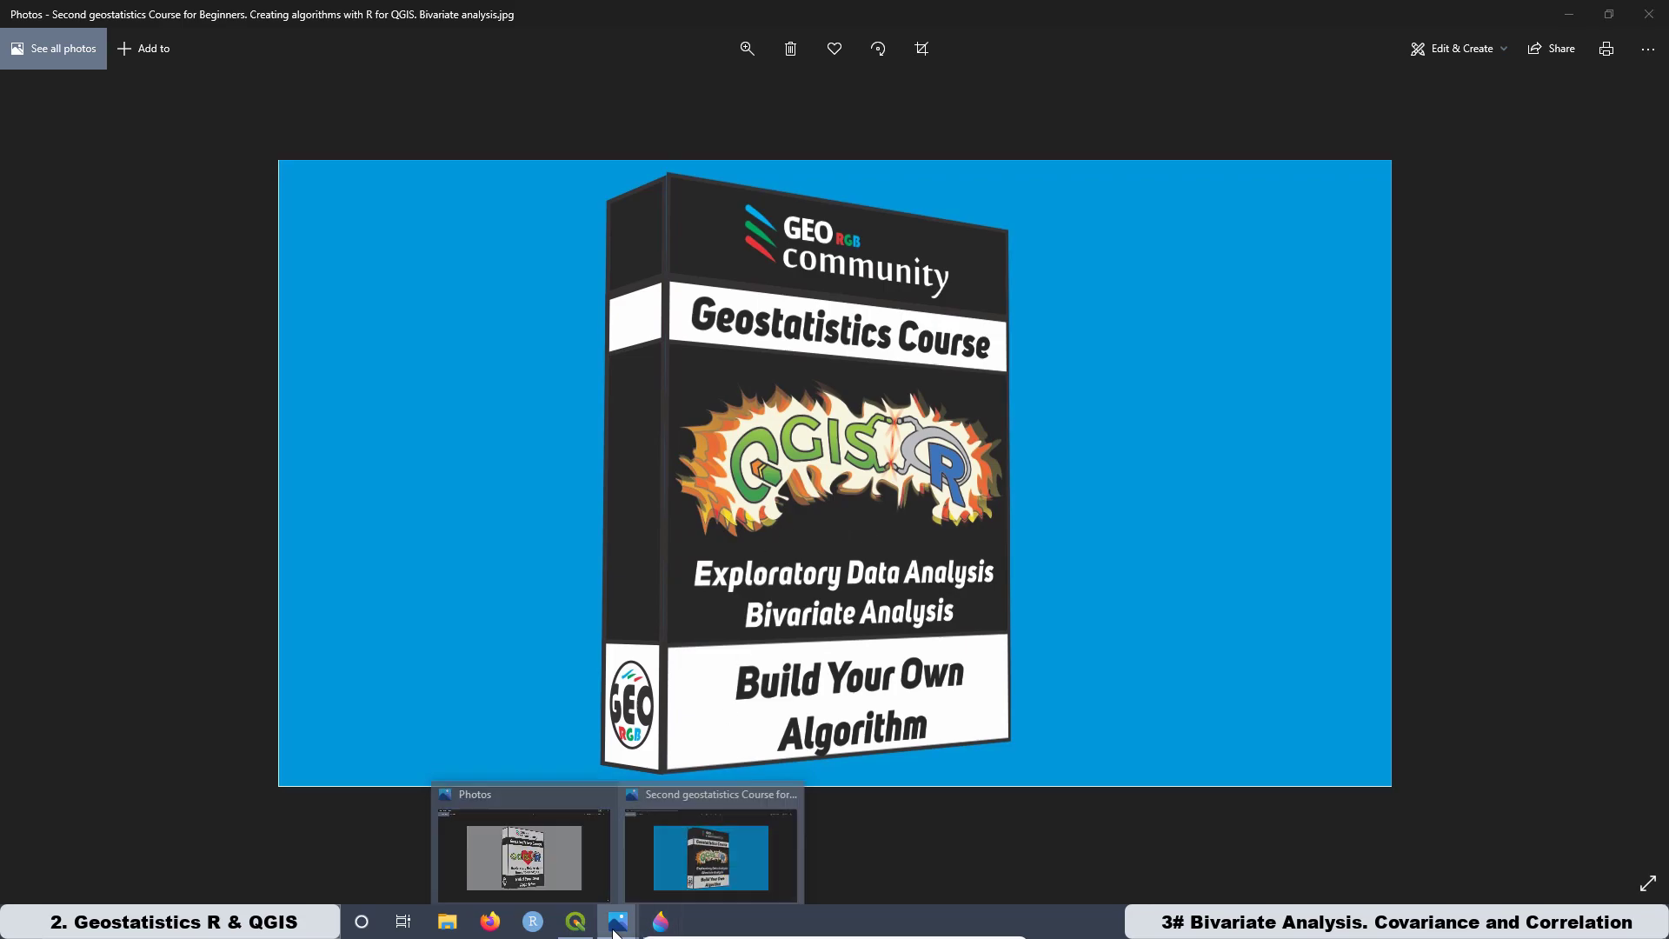
left_click(520, 806)
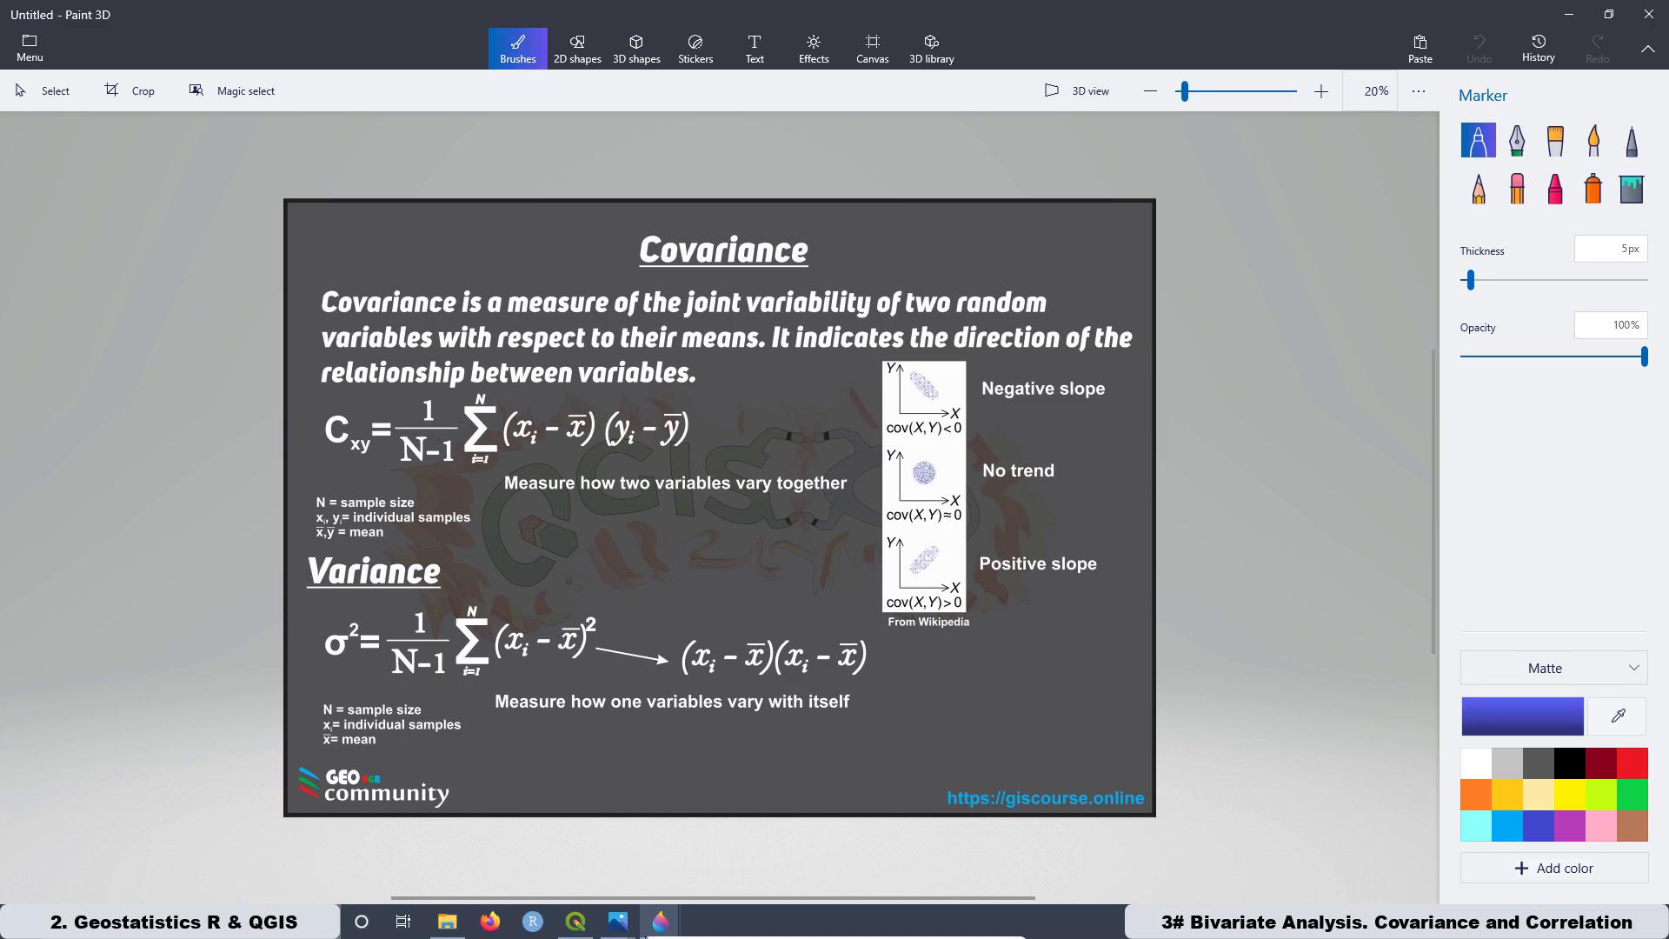
mouse_move(660, 926)
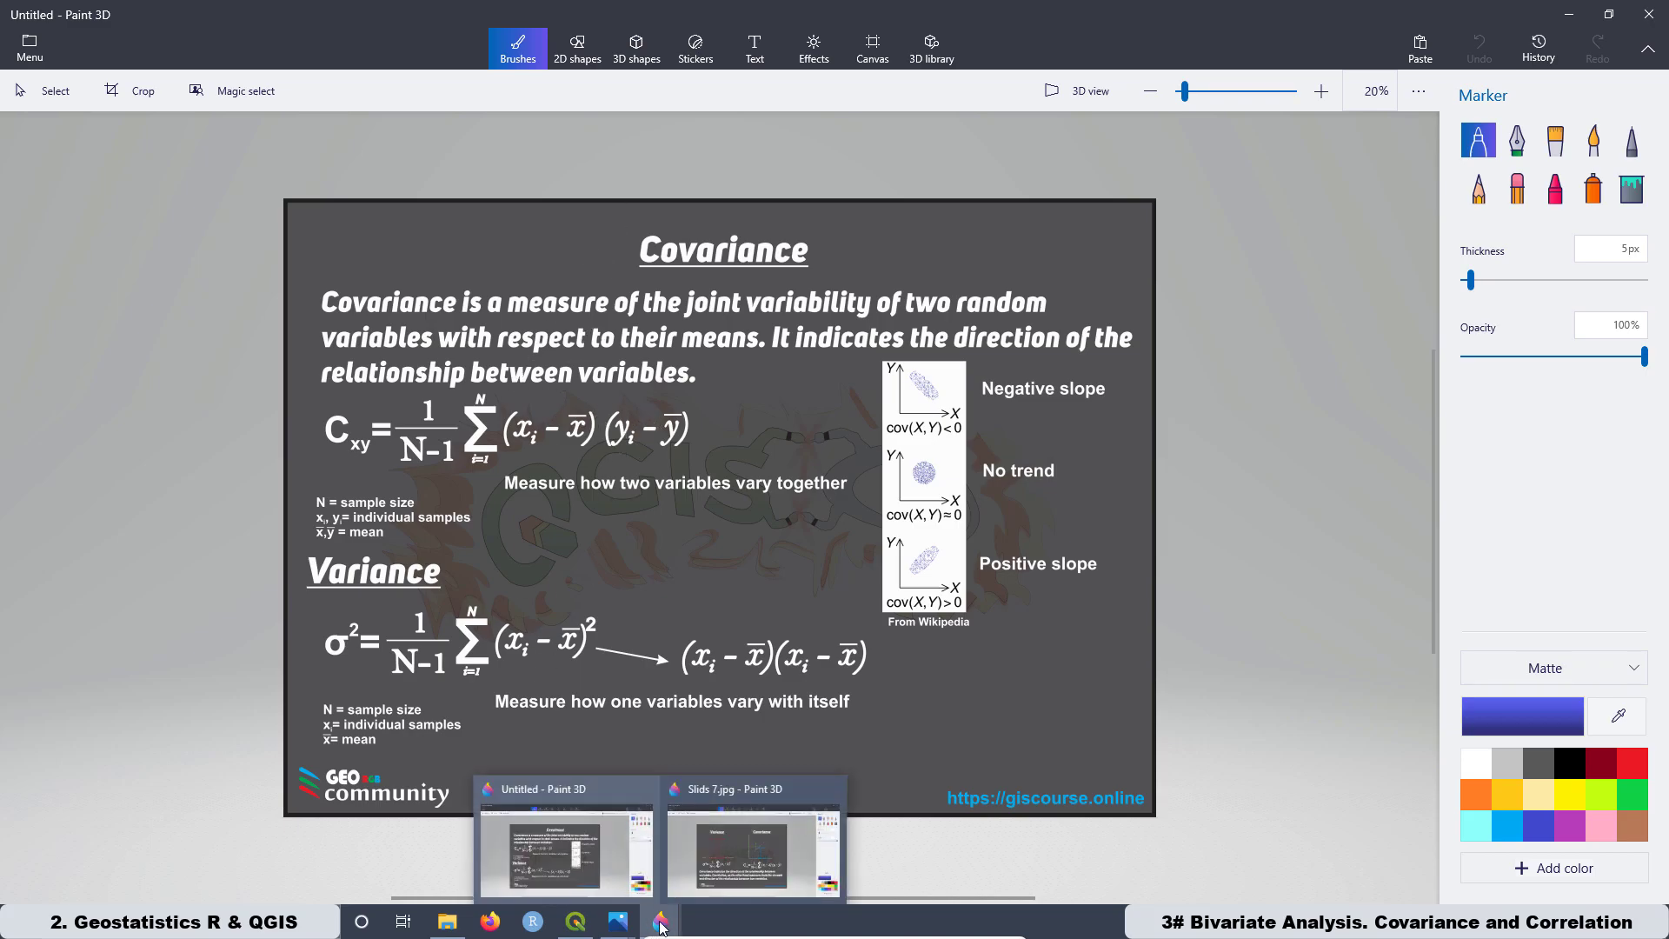
left_click(756, 790)
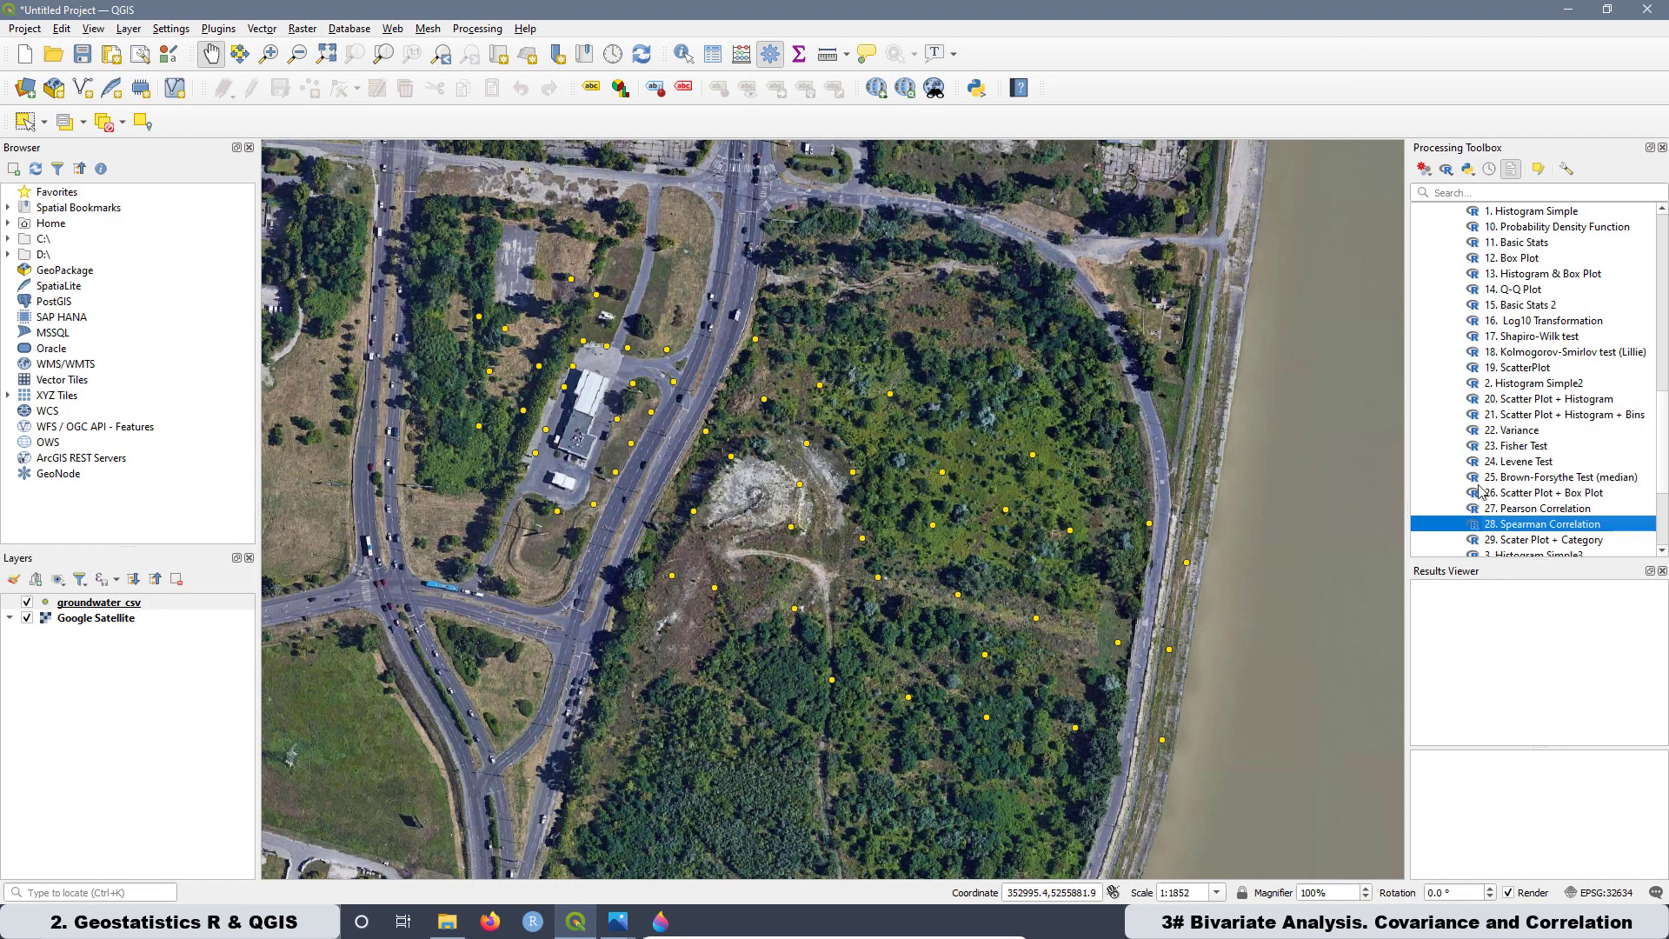
- Run the 28. Spearman Correlation R script on the groundwater_csv layer
double_click(1513, 511)
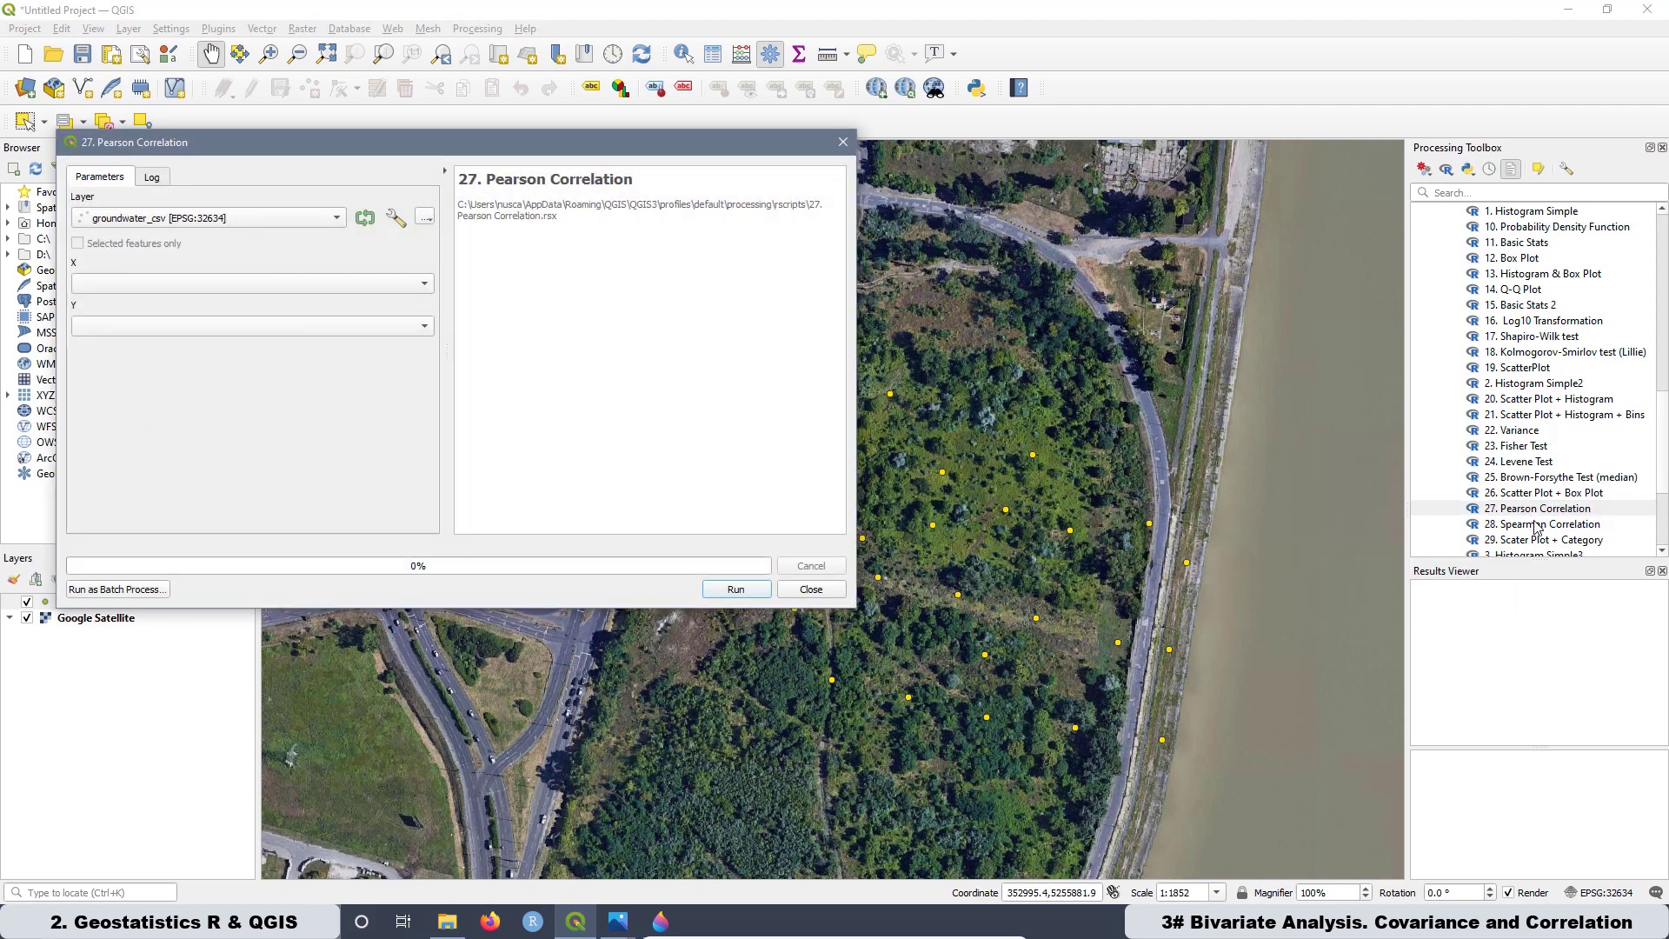
left_click(1535, 525)
double_click(1536, 525)
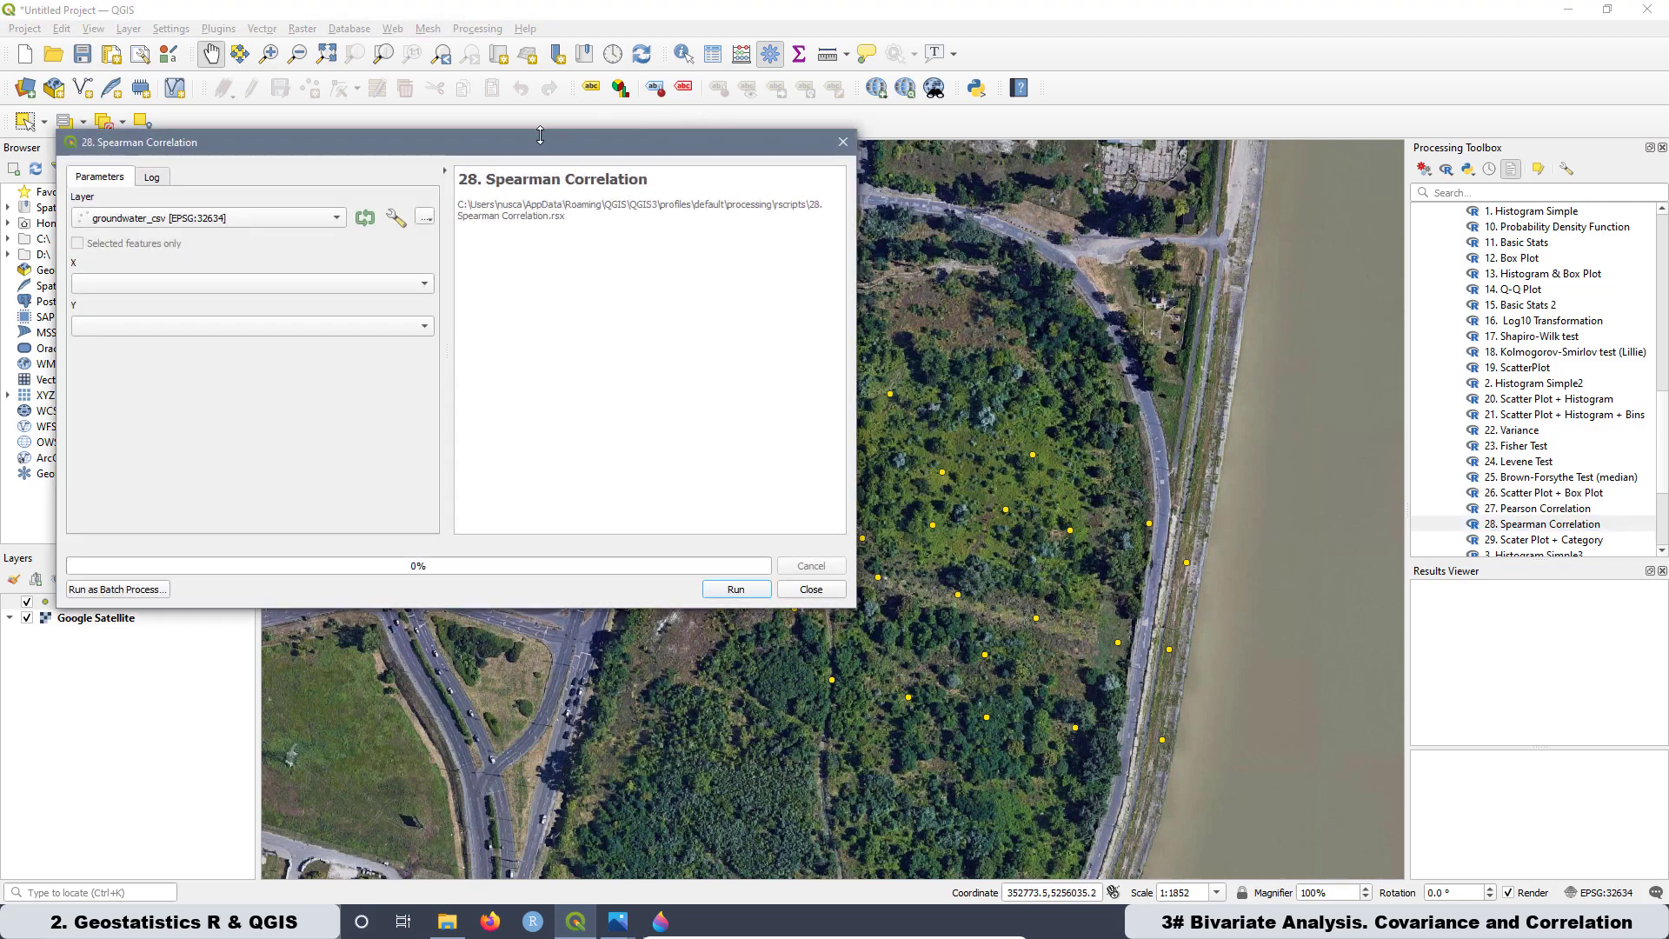
left_click_drag(424, 147, 640, 142)
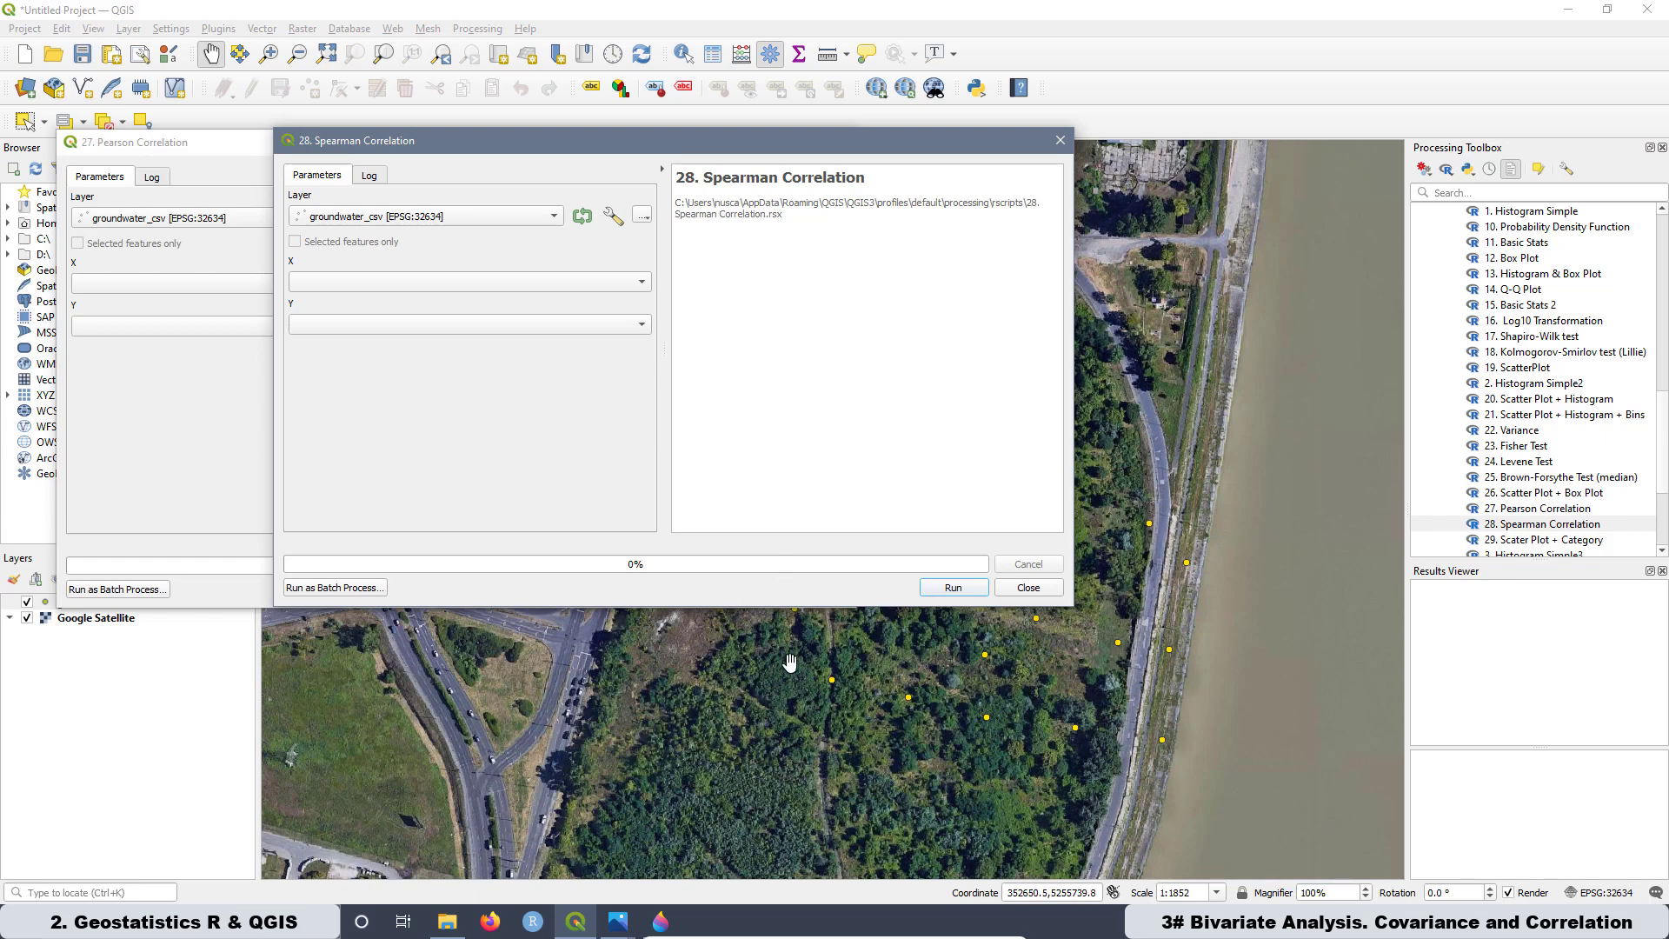
left_click(953, 588)
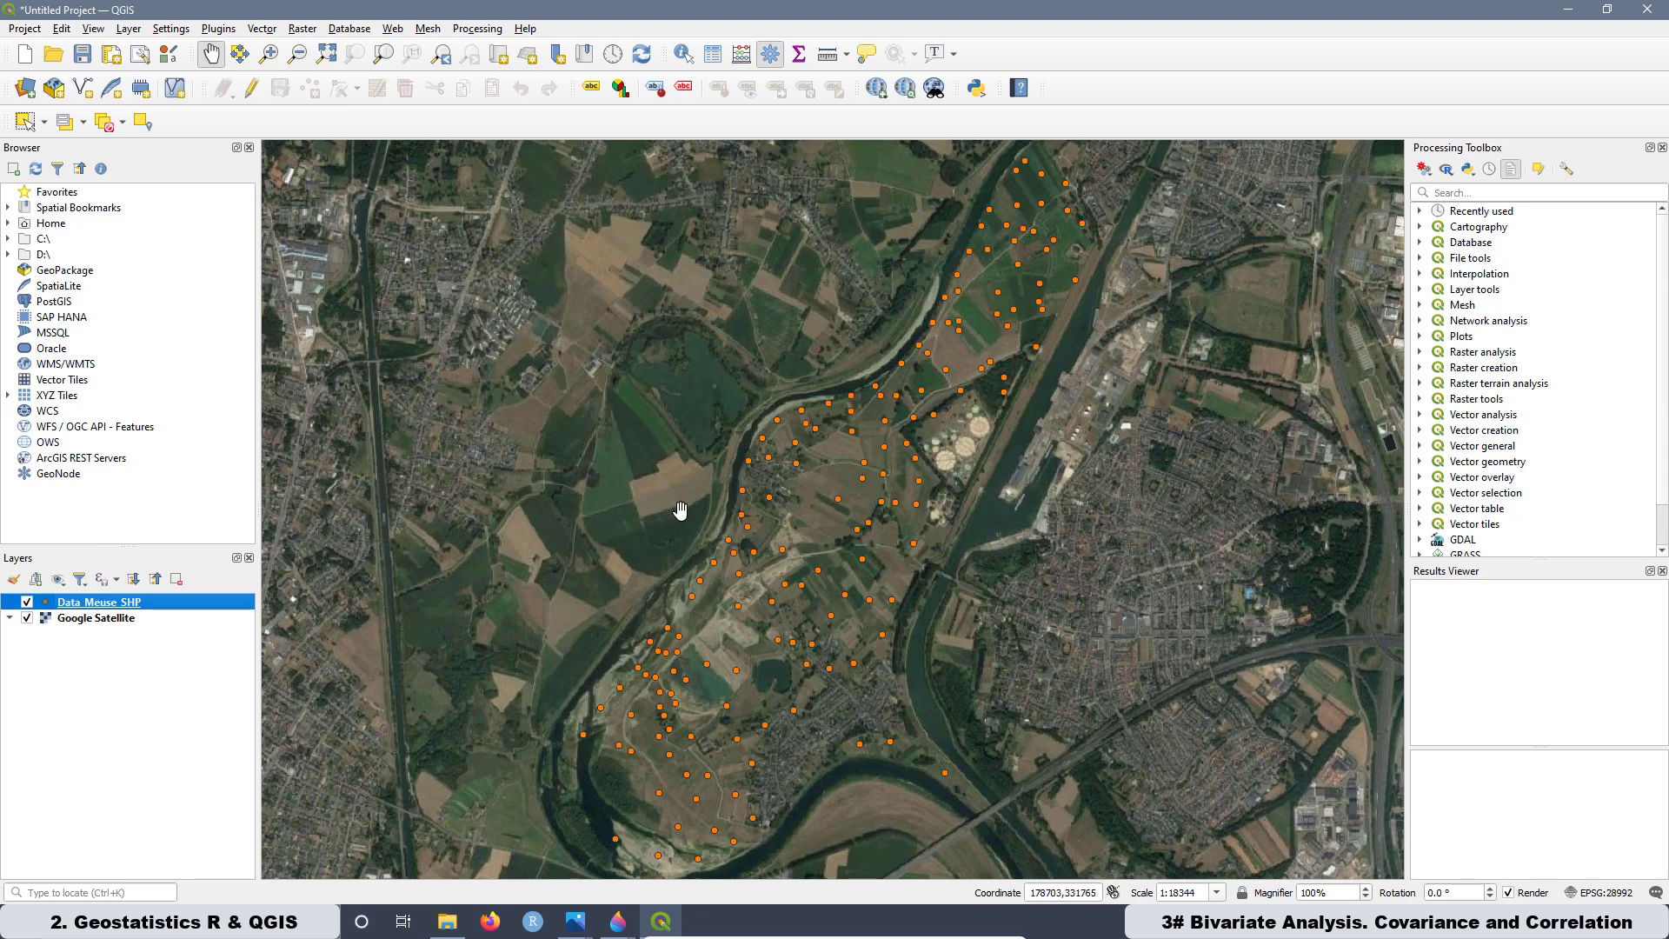
- Review the Data Meuse SHP attribute table of 155 features, then minimize it
right_click(93, 604)
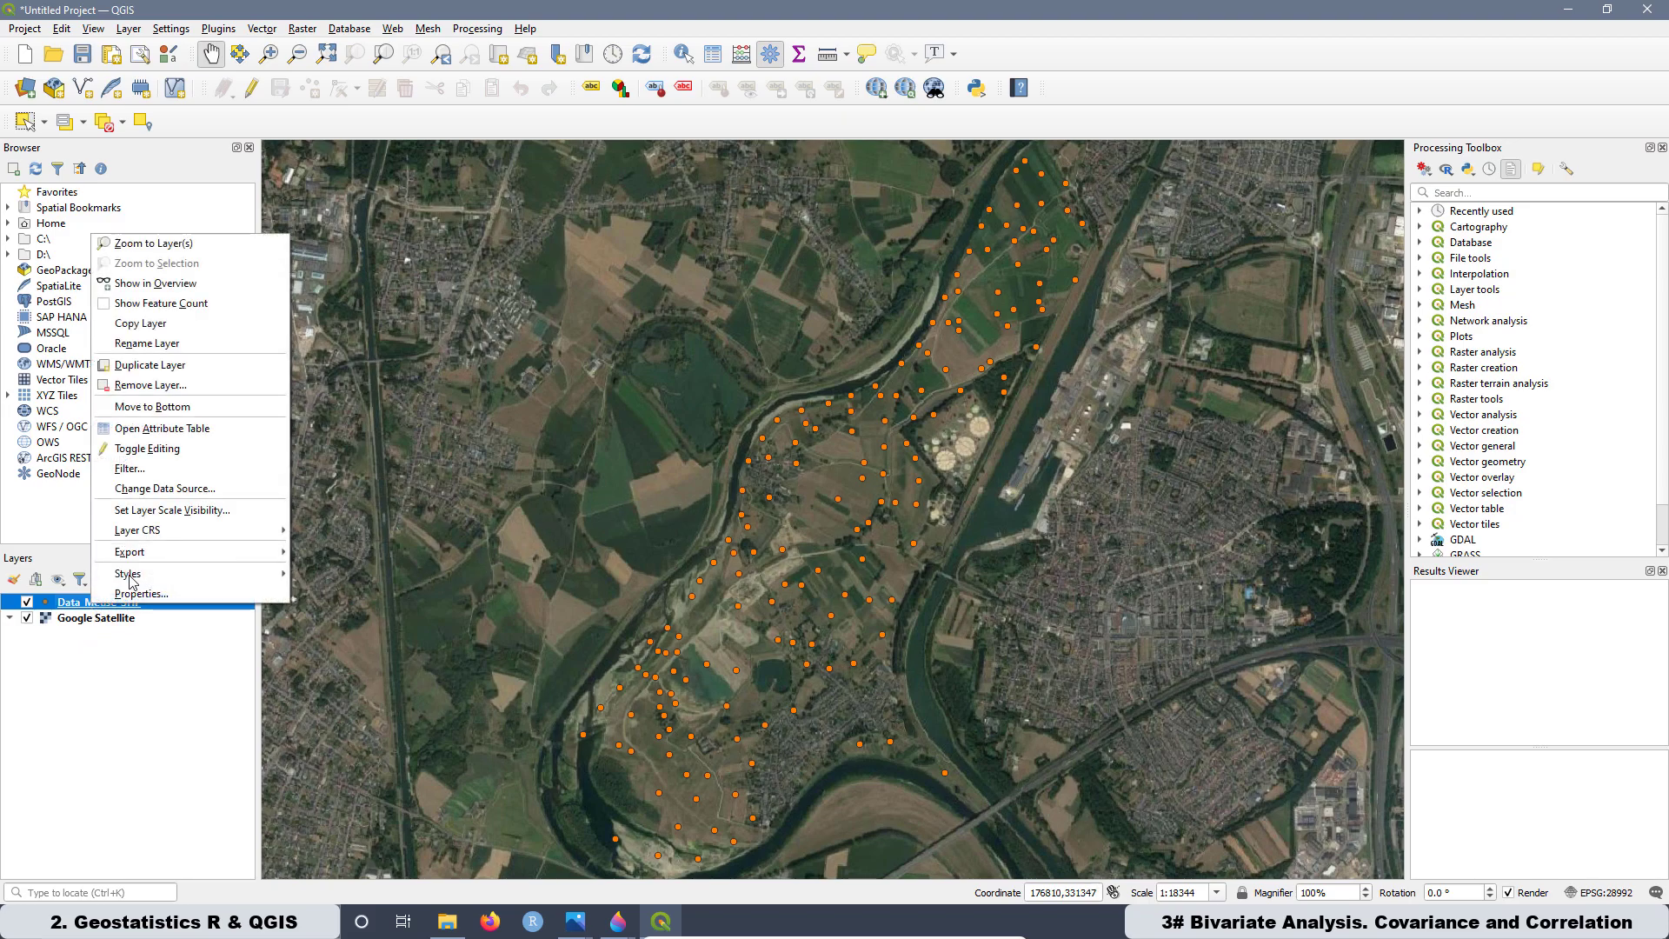
left_click(182, 428)
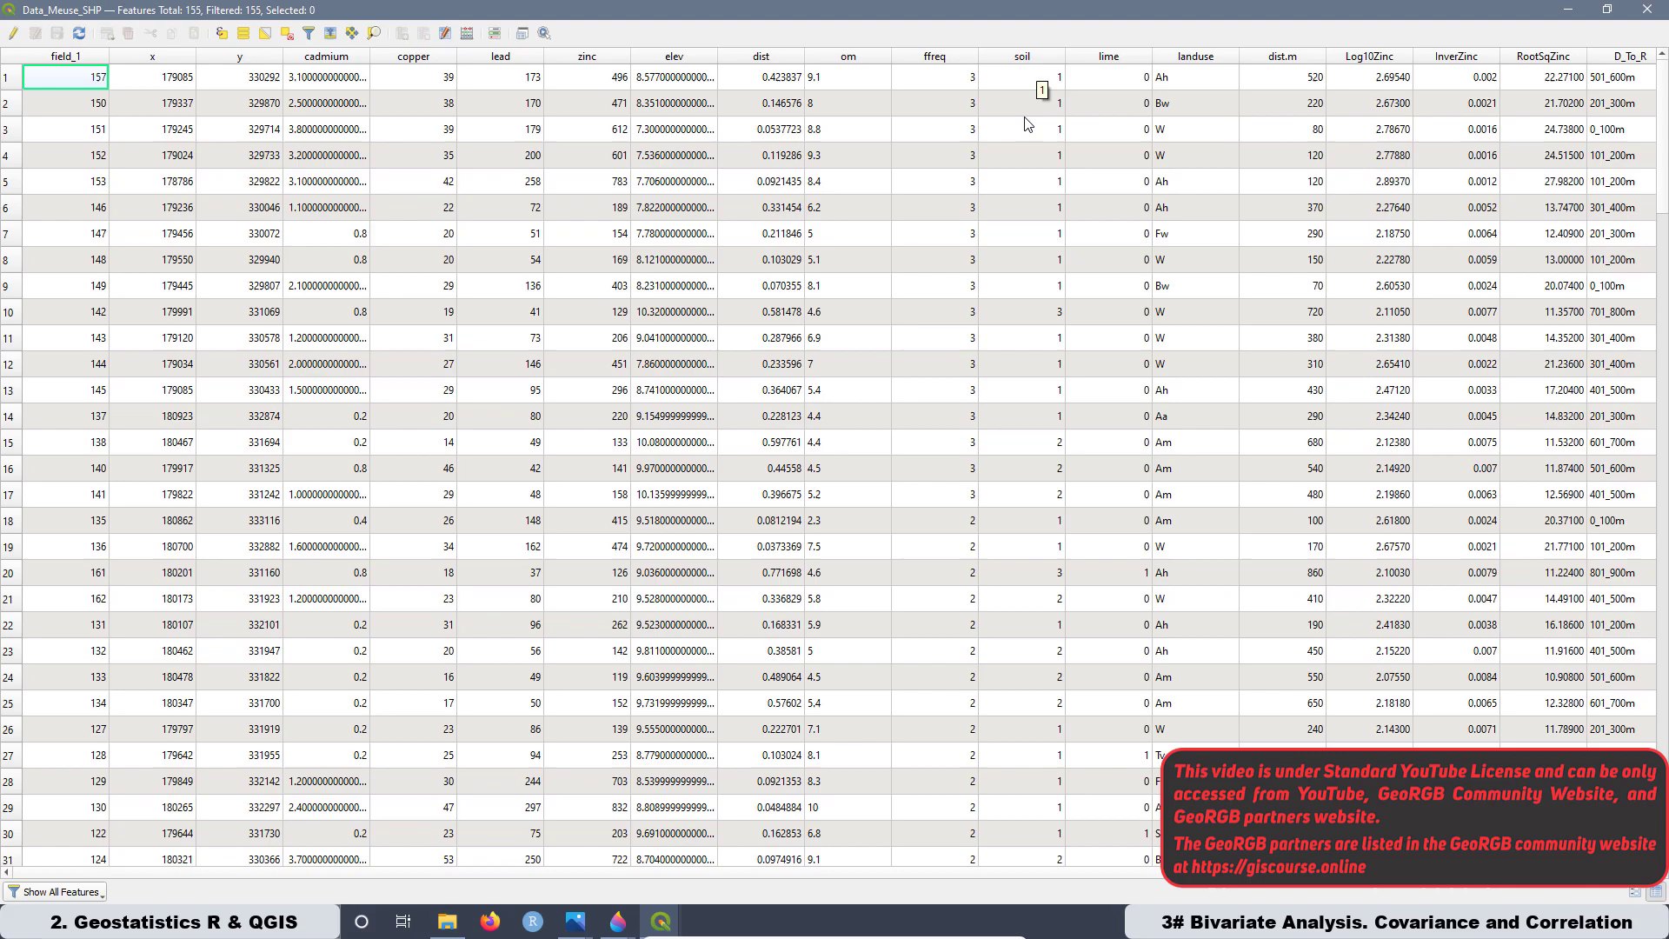
left_click(1568, 10)
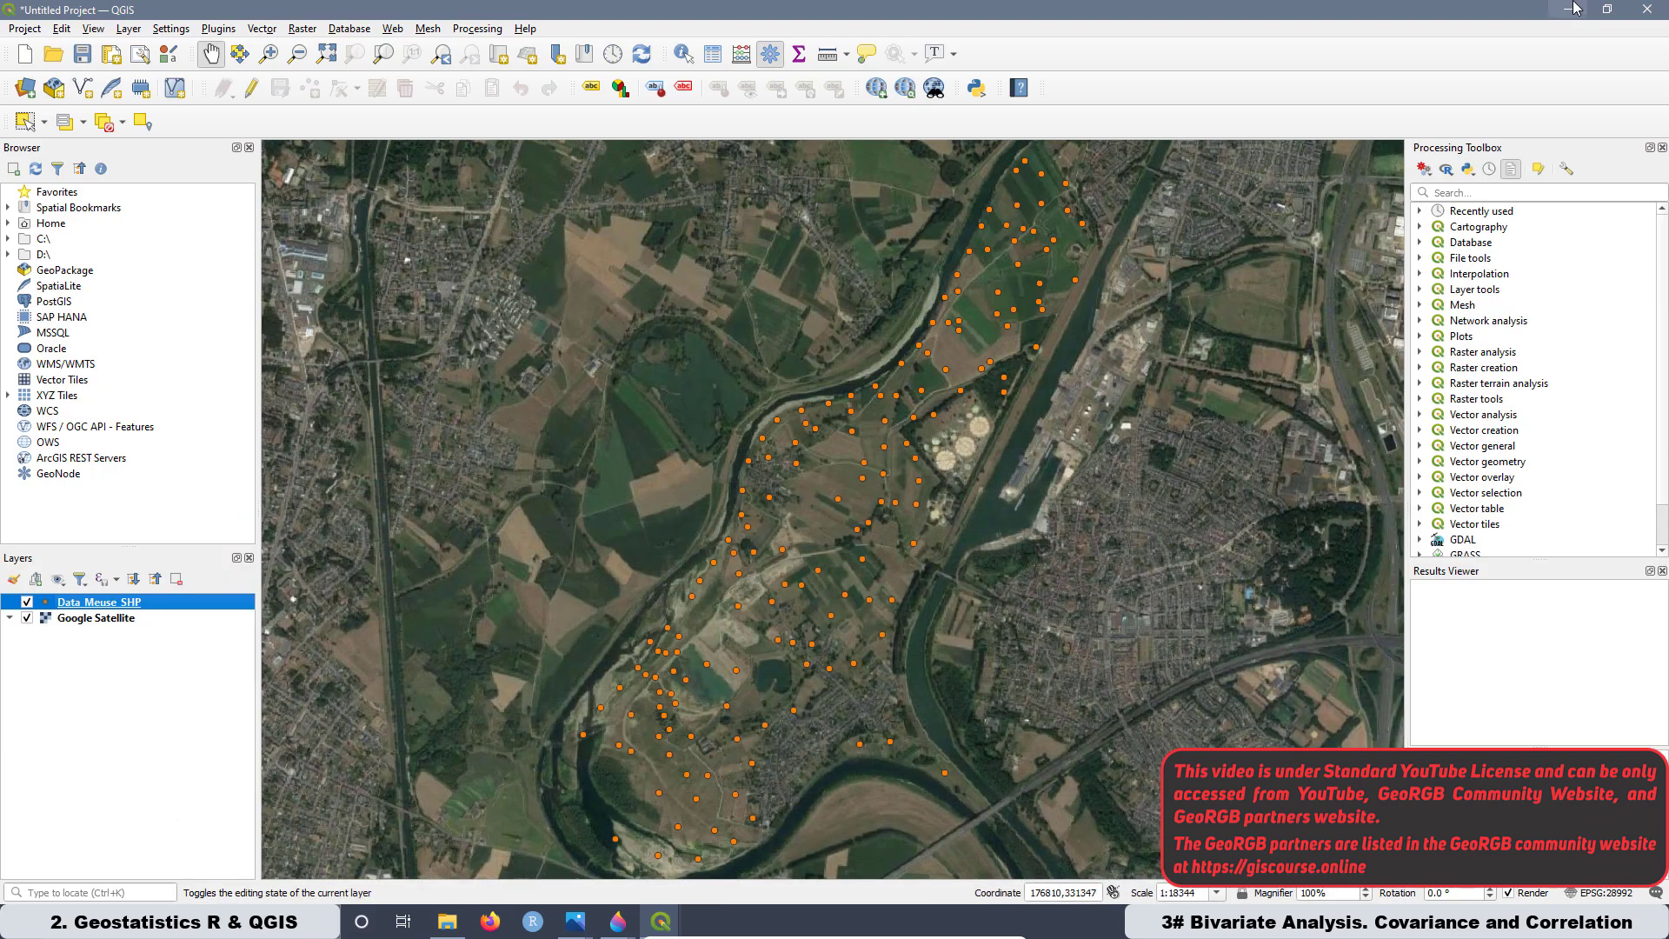
- Expand R > R&QGIS_Course in the Processing Toolbox to list the numbered scripts
scroll(1495, 357, "down", 1)
double_click(1457, 522)
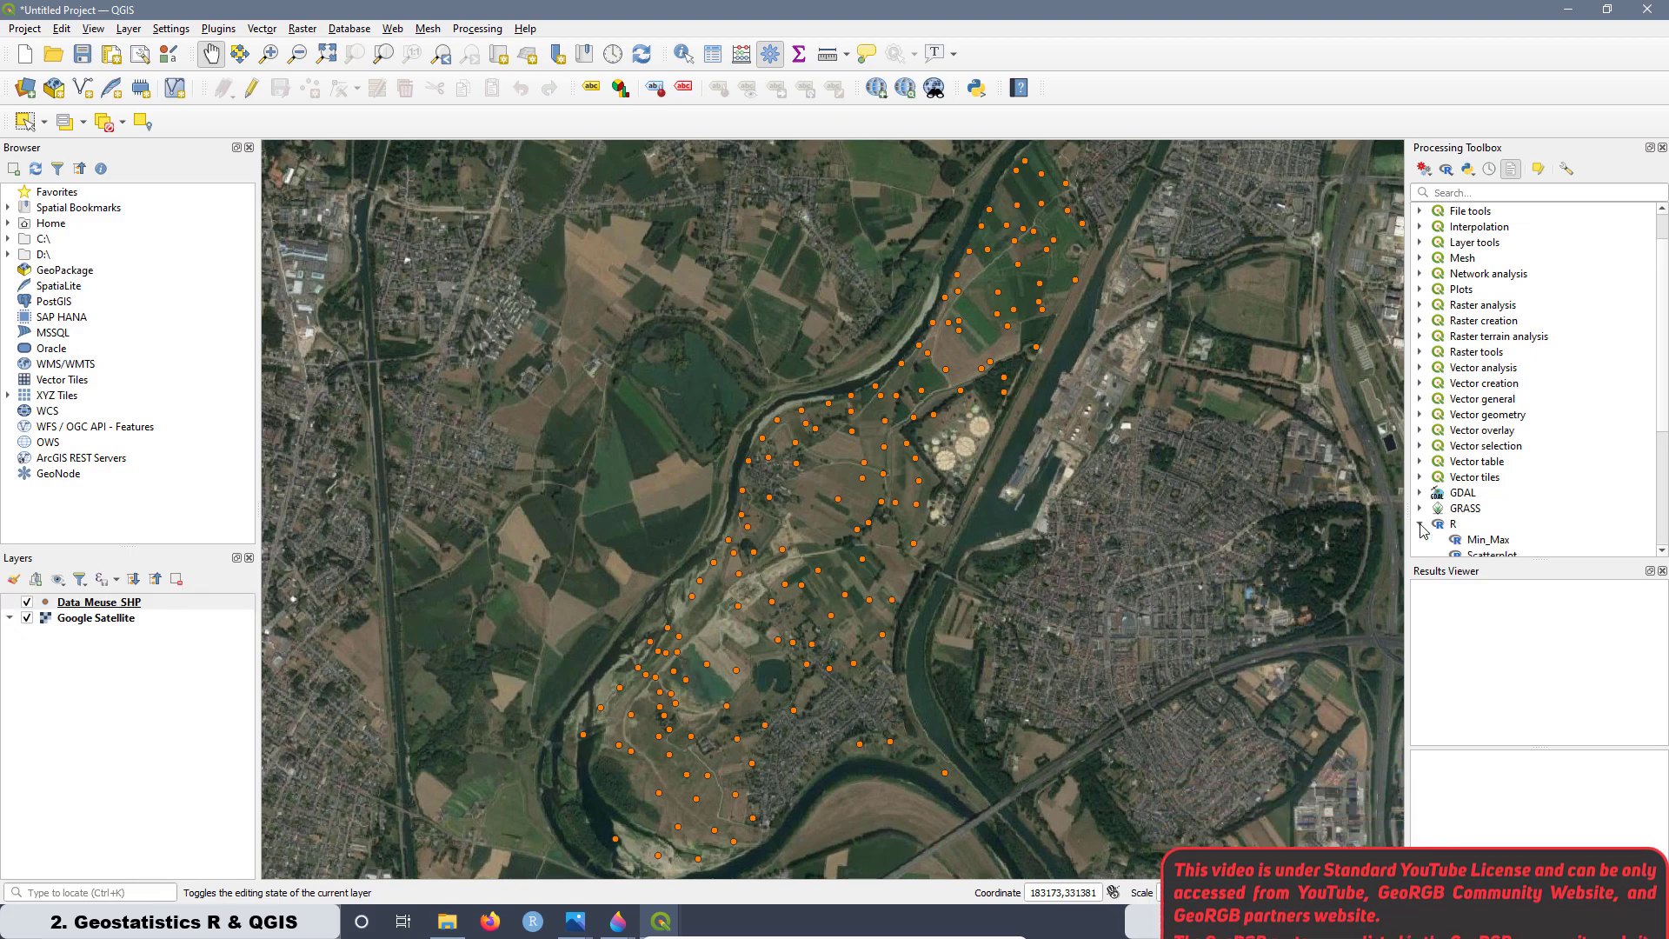
scroll(1465, 513, "down", 5)
double_click(1466, 505)
scroll(1495, 500, "down", 7)
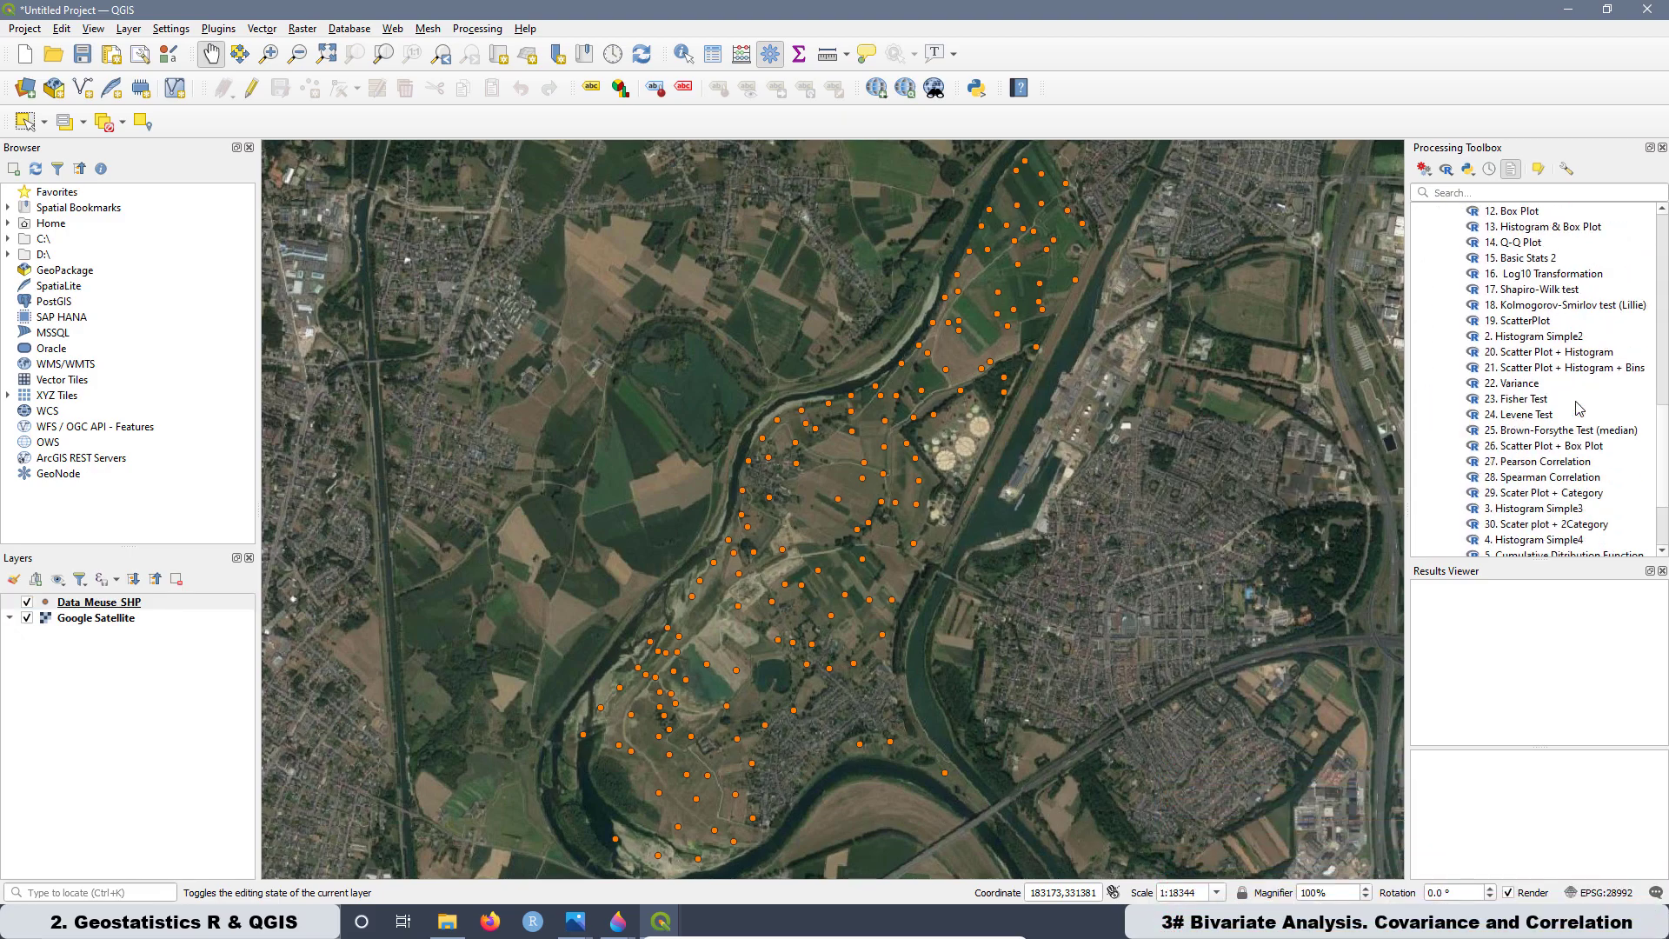
- In 29. Scater Plot + Category, set X zinc, category soil, axis labels 'Zinc Concentration [ppm]' and 'Lead Concentration [ppm]'
double_click(1511, 493)
left_click(267, 449)
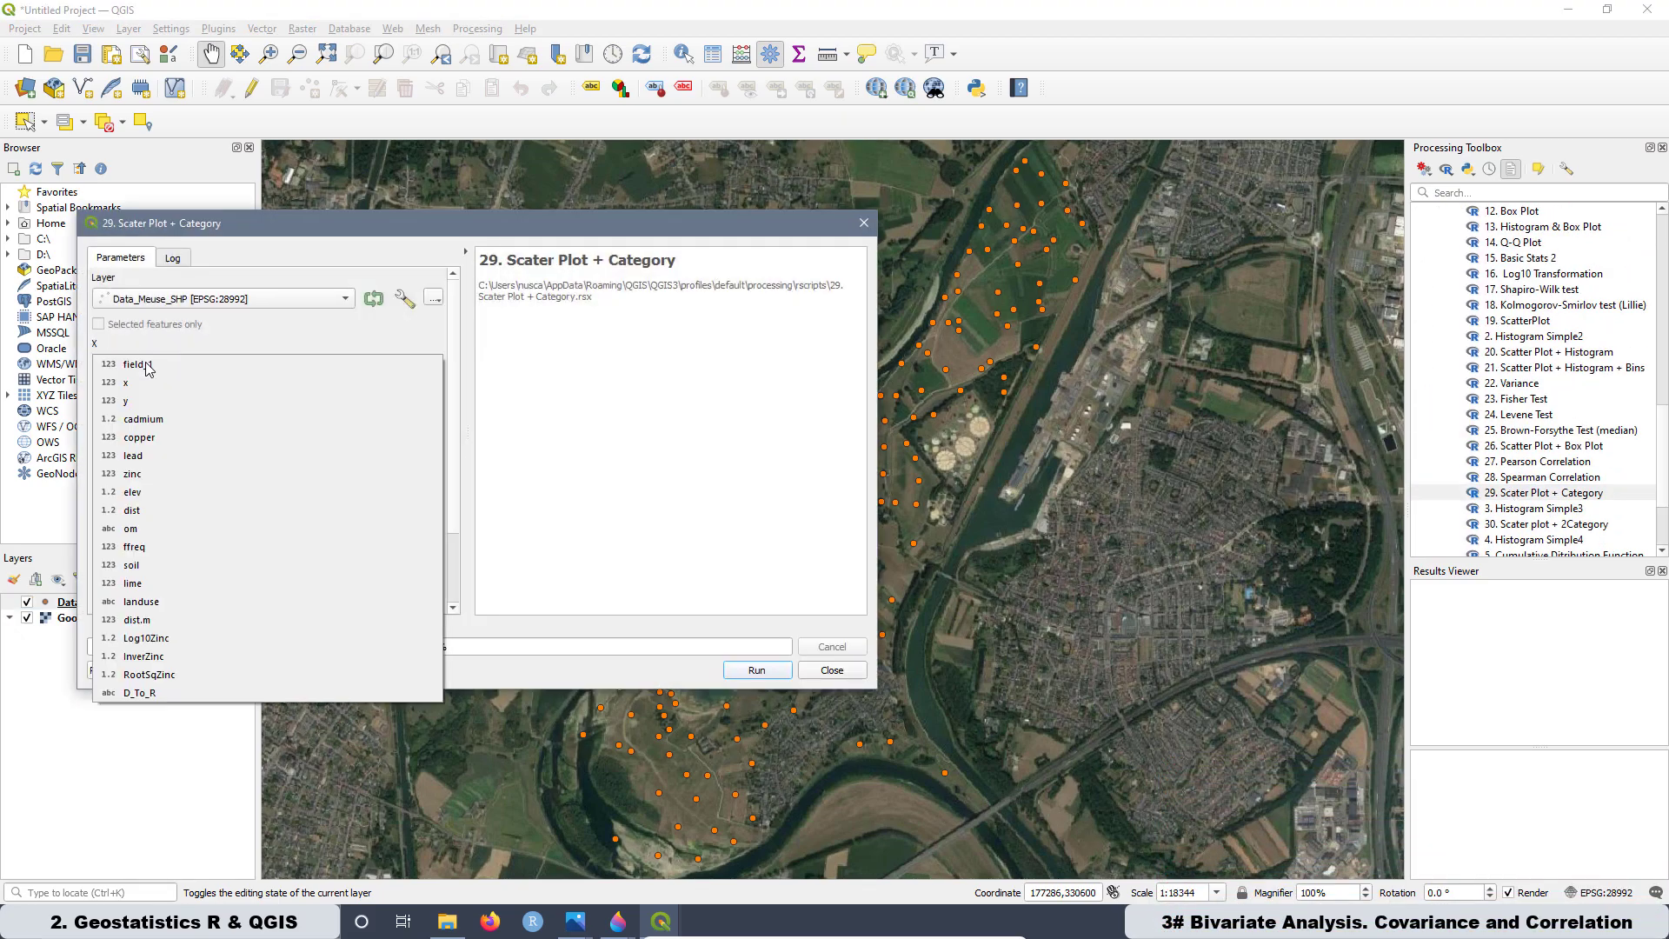
left_click(131, 650)
key("Tab")
type("Zinc Concentration [ppm]")
key("Tab")
type("Lead Concentration [ppm]")
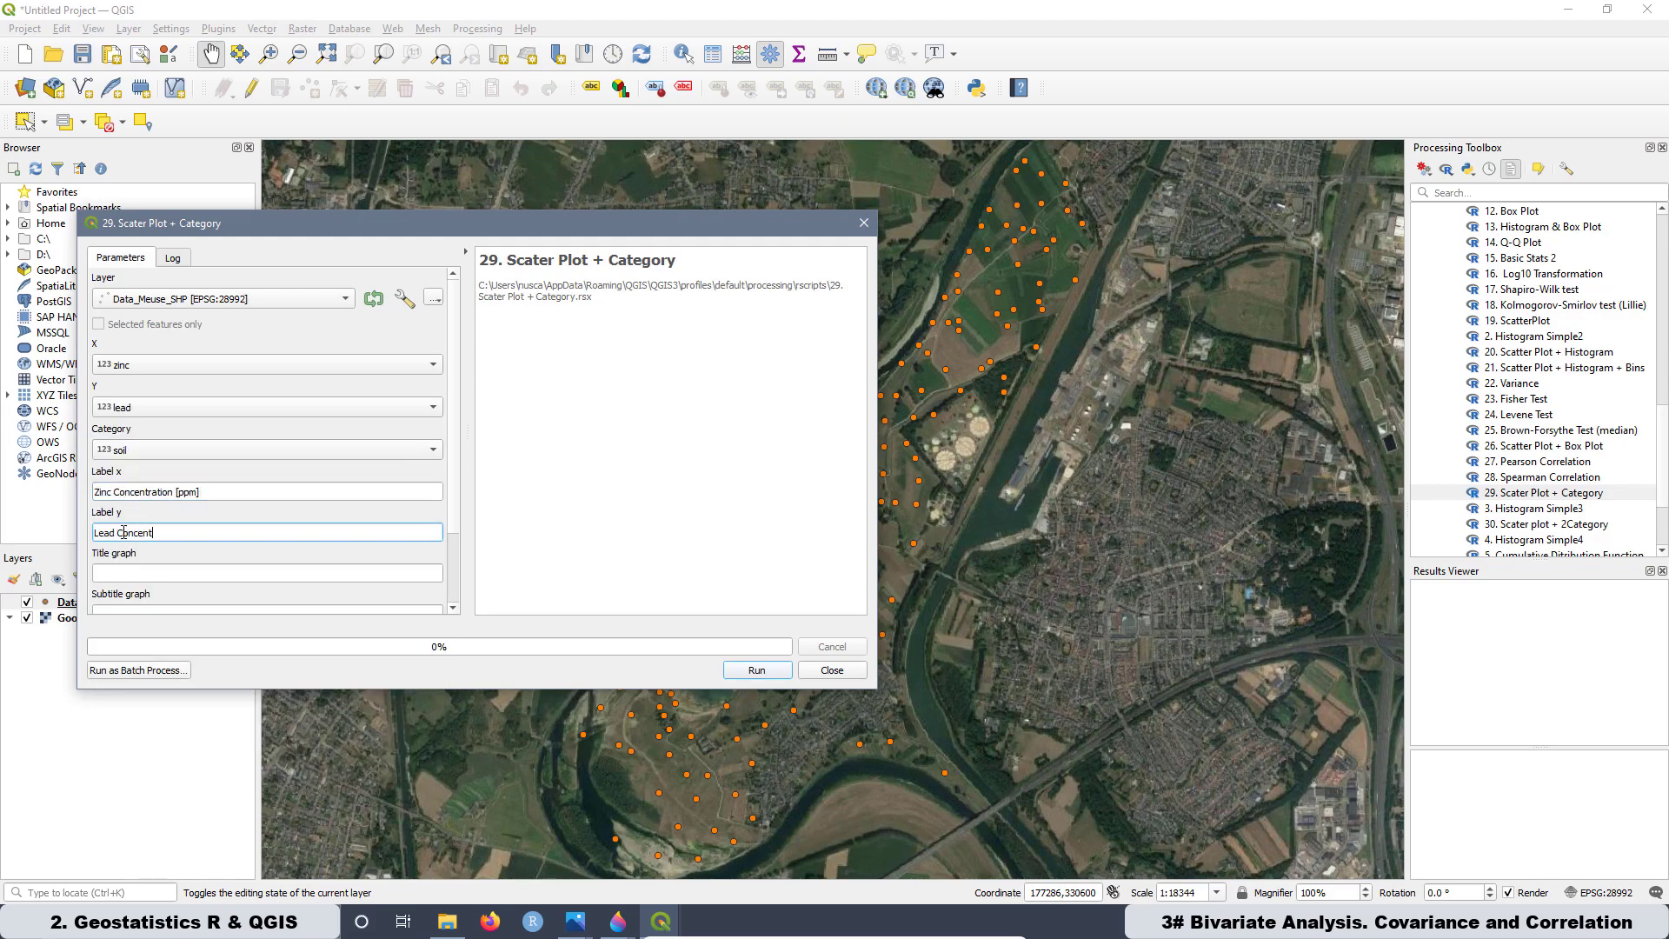
- Title the plot 'Scatter Plot' with subtitle 'Raw Data' and run the script
scroll(456, 530, "down", 1)
key("Tab")
type("Scatter Plot")
key("Tab")
type("Raw Data")
scroll(456, 531, "up", 1)
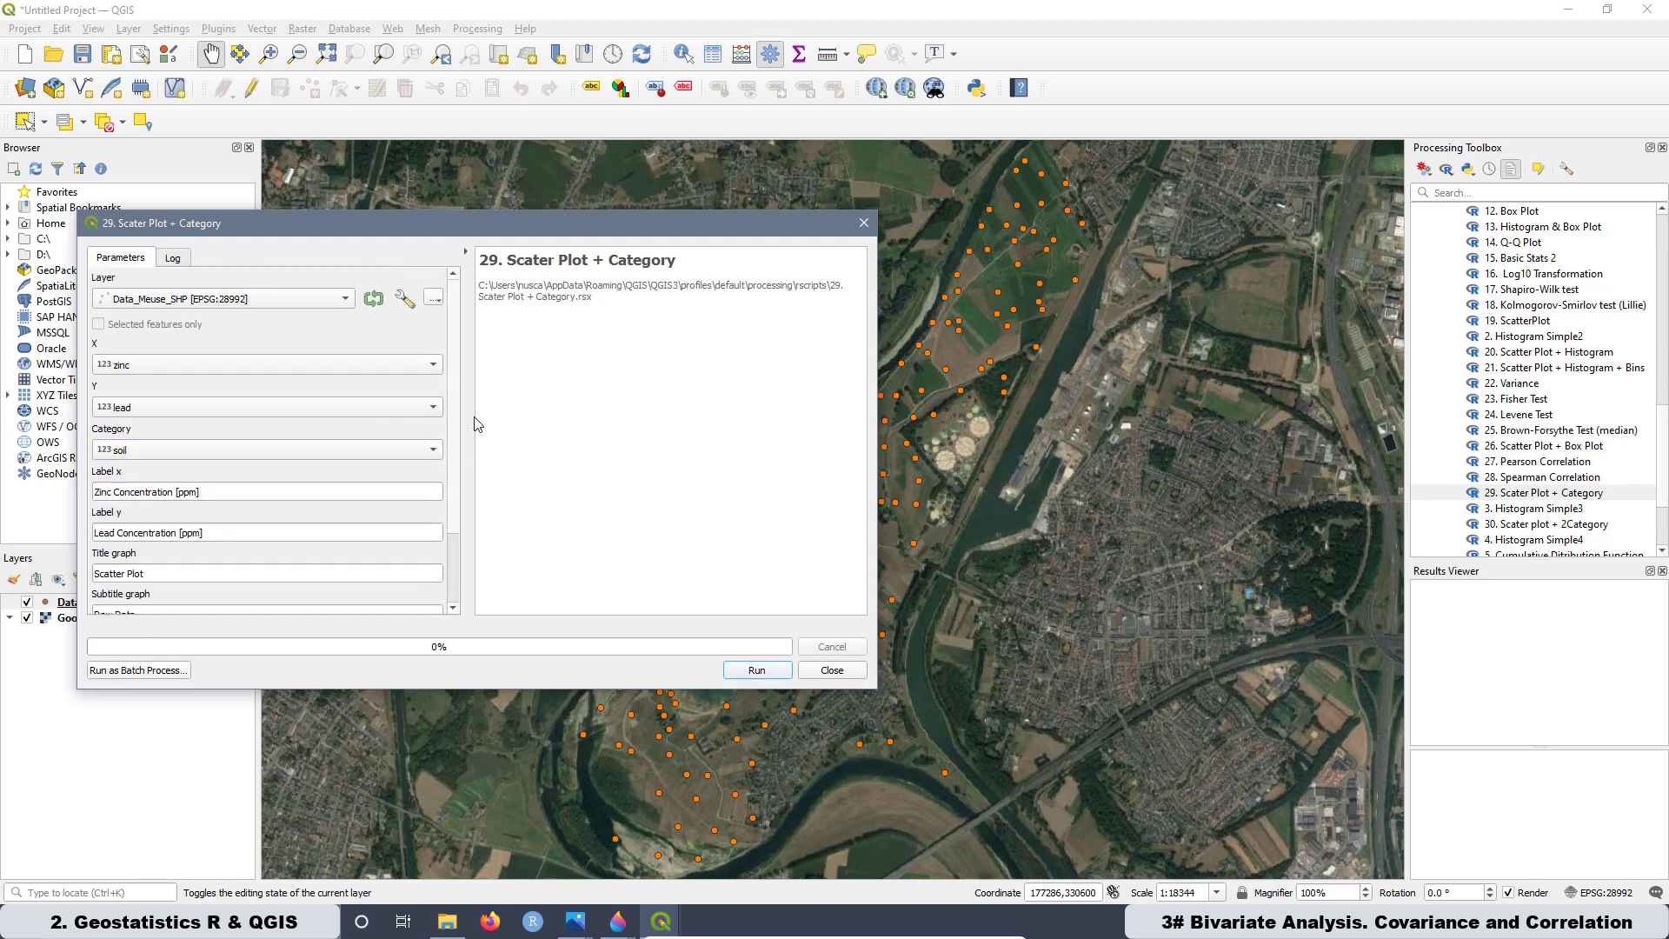
left_click(756, 670)
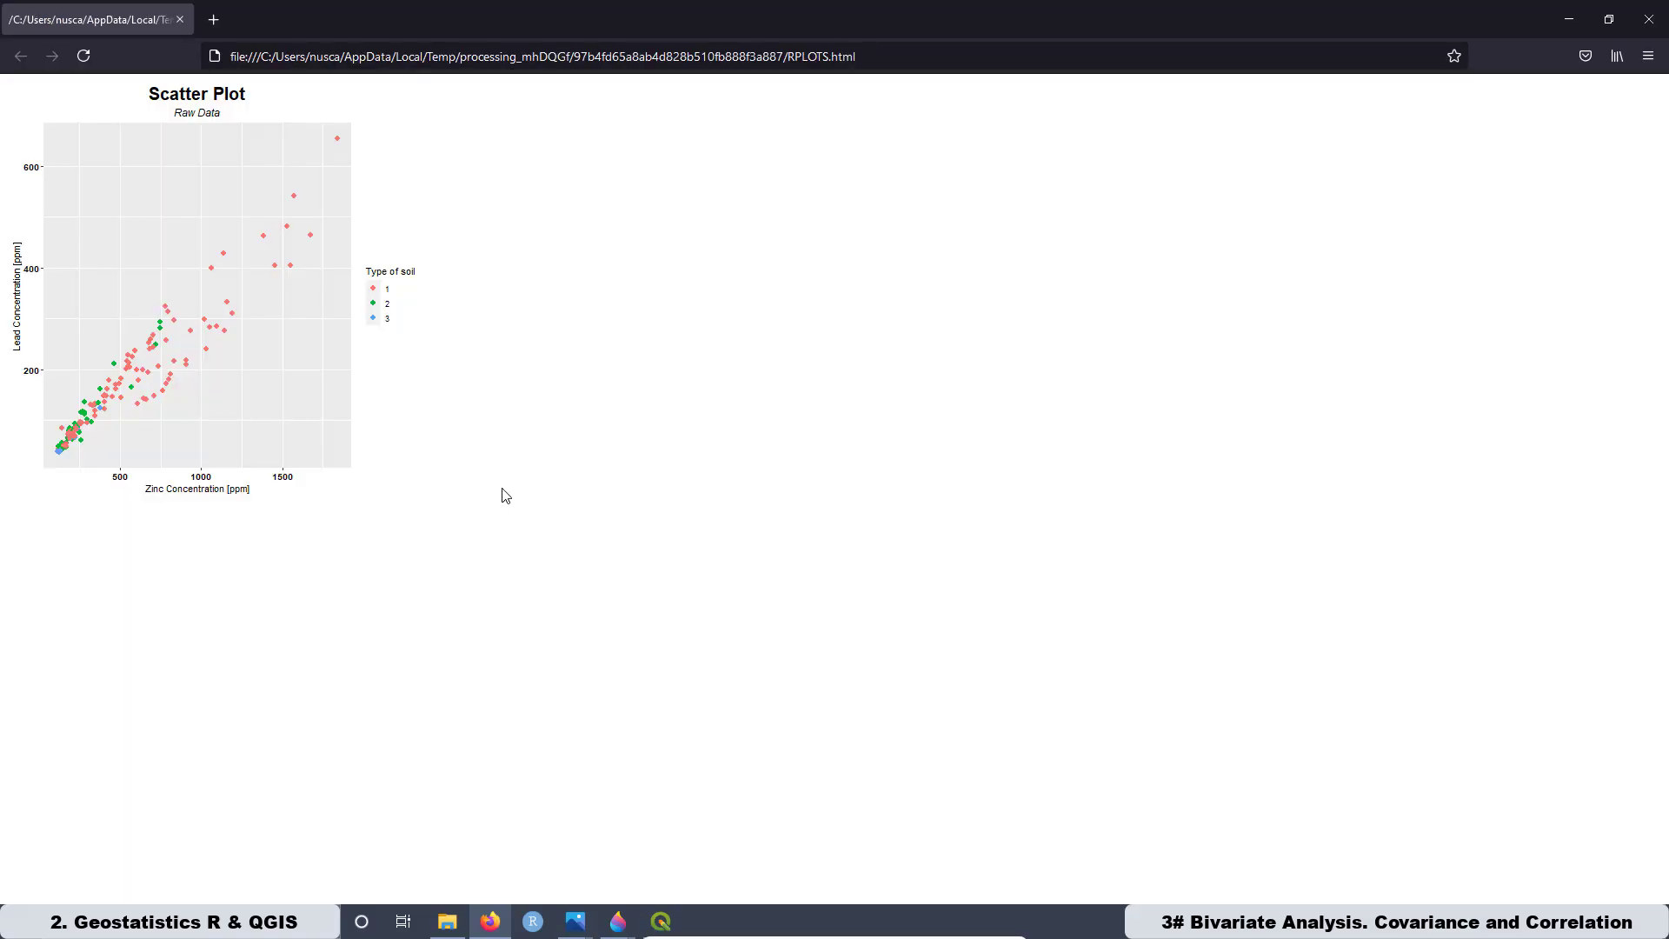
- Zoom in on the RPLOTS.html zinc-versus-lead scatter plot coloured by soil type
scroll(505, 495, "up", 5, "ctrl")
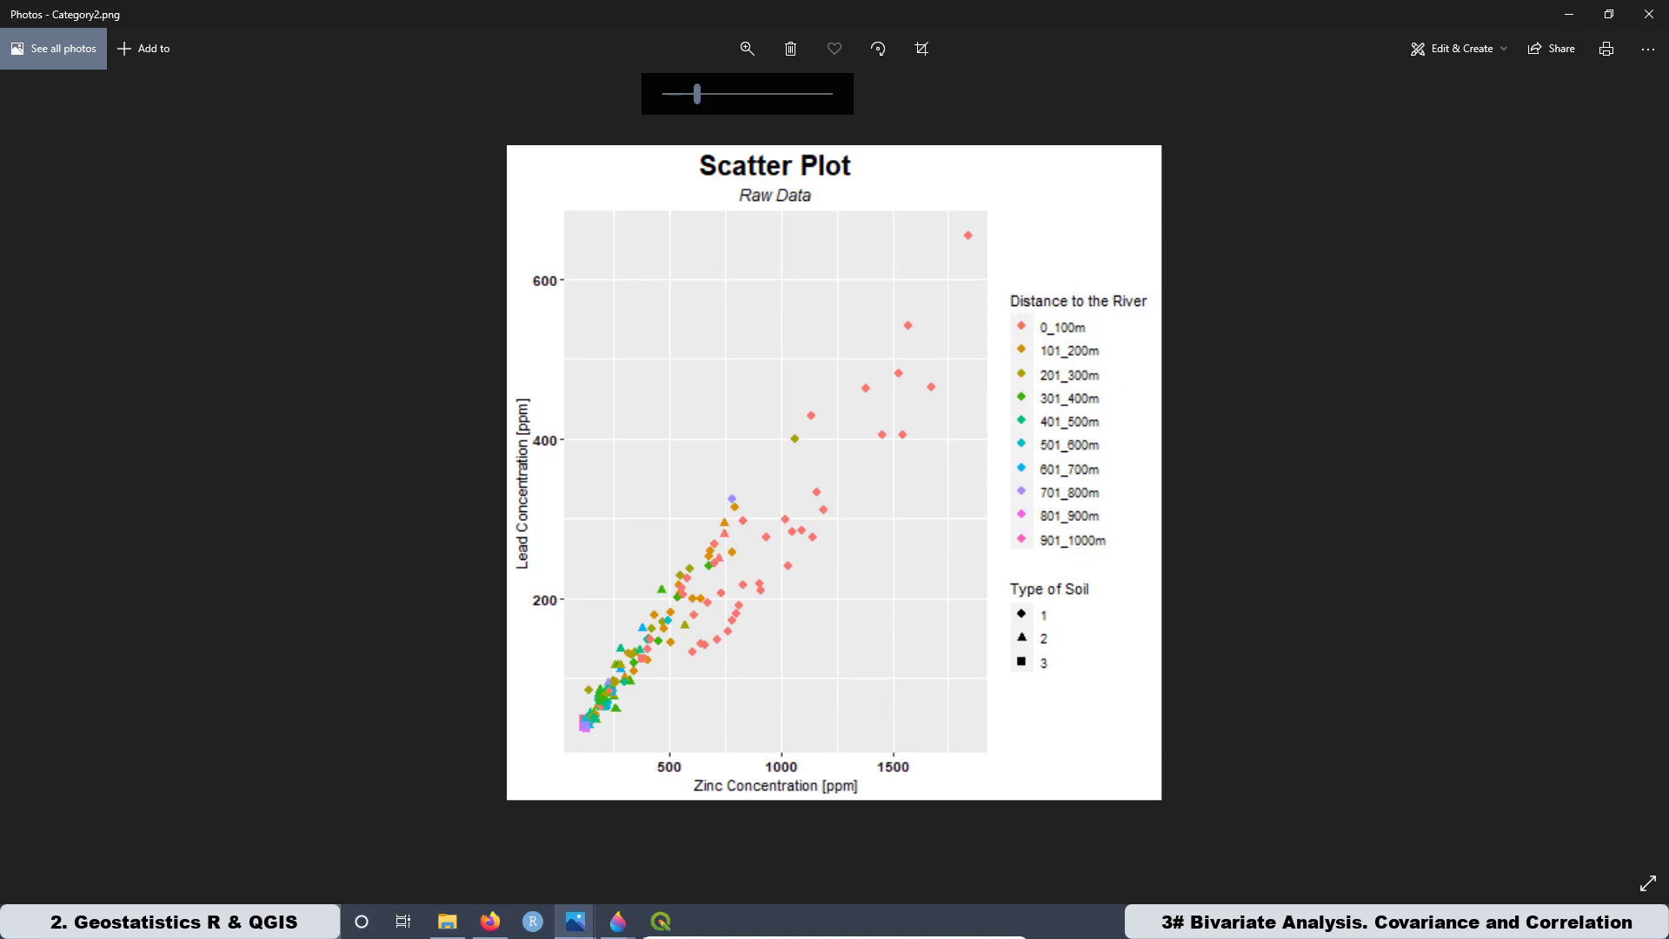
- Back in QGIS, view the Data layer's attribute table sorted descending by D_To_R, then minimize it
mouse_move(660, 920)
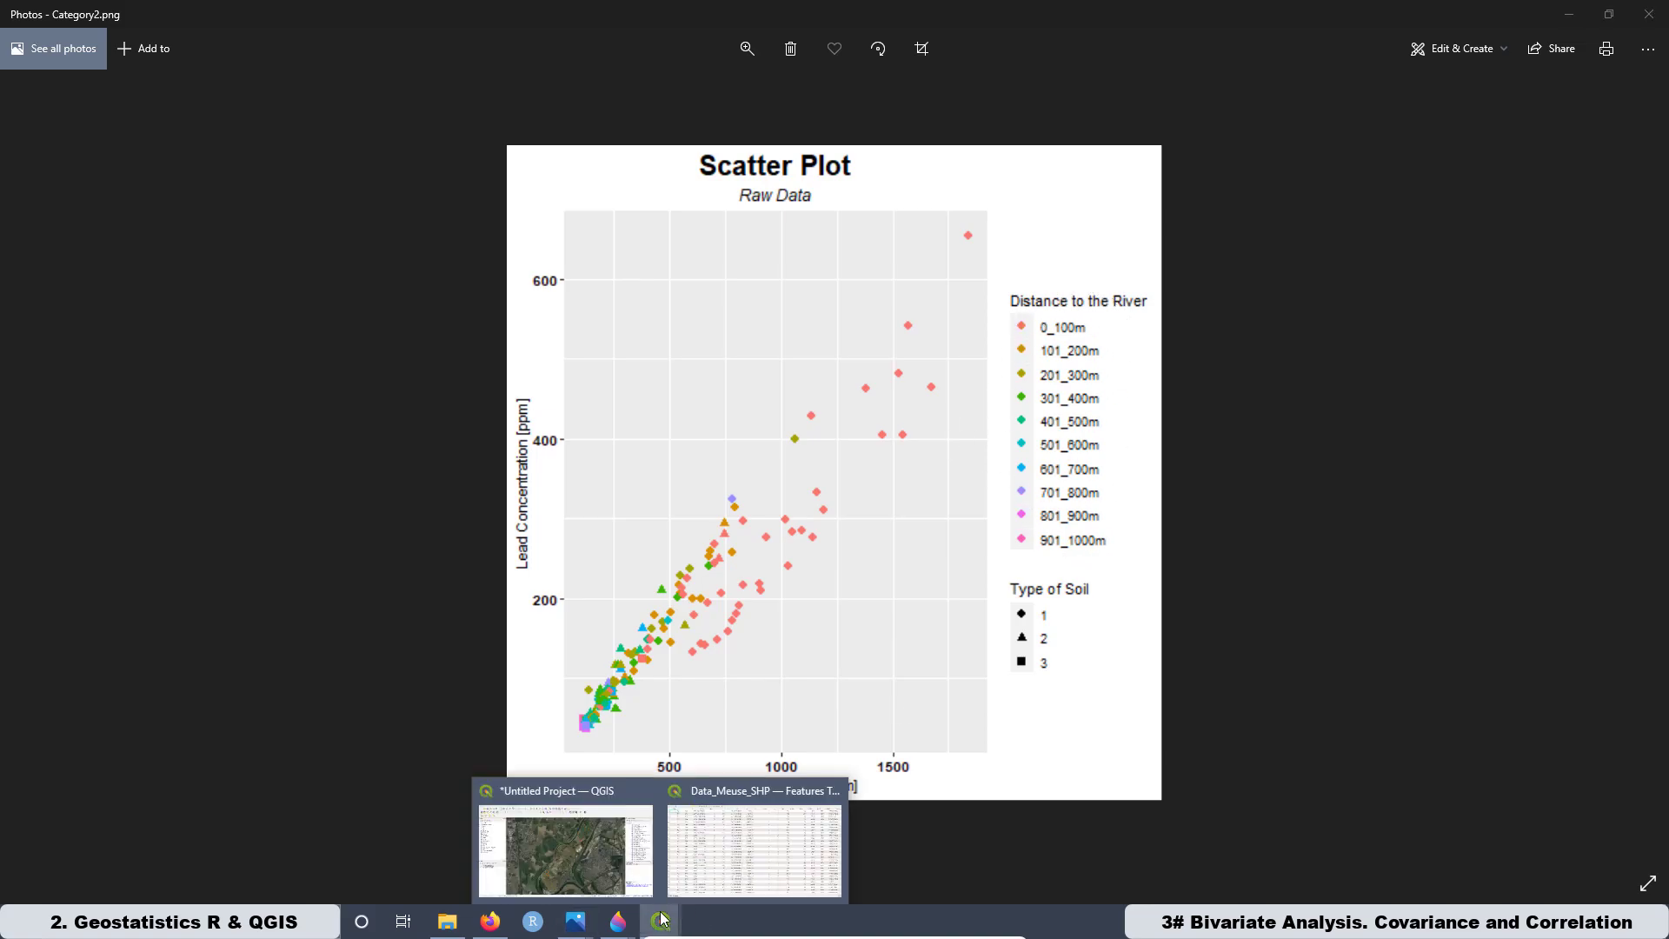
left_click(598, 830)
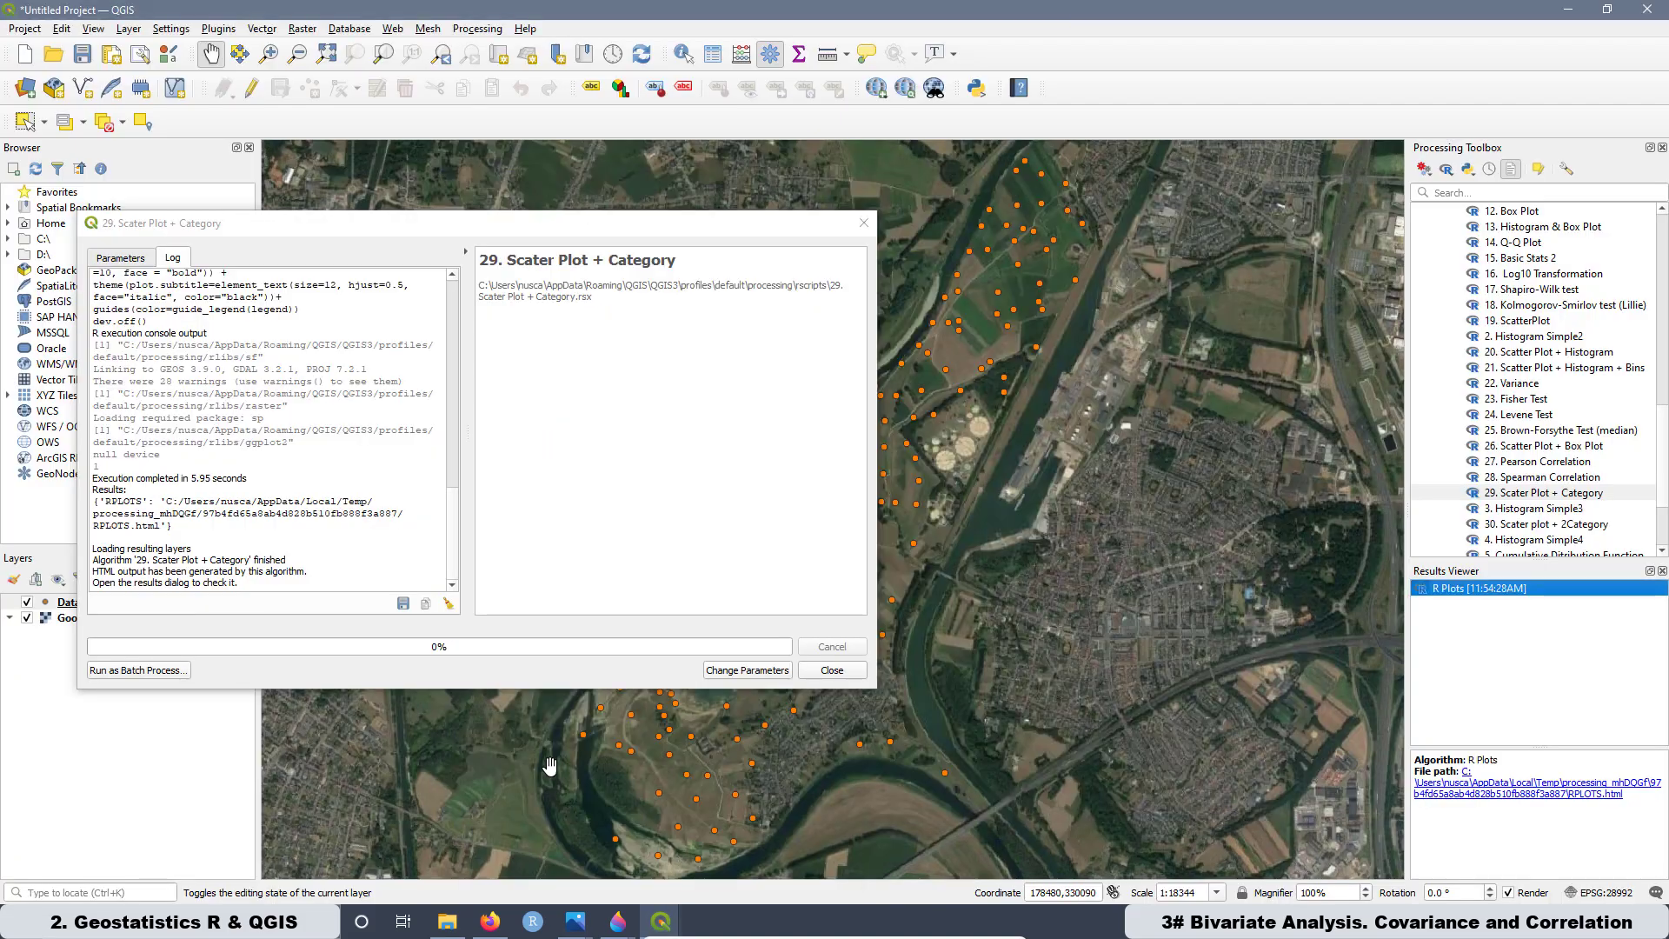
right_click(57, 606)
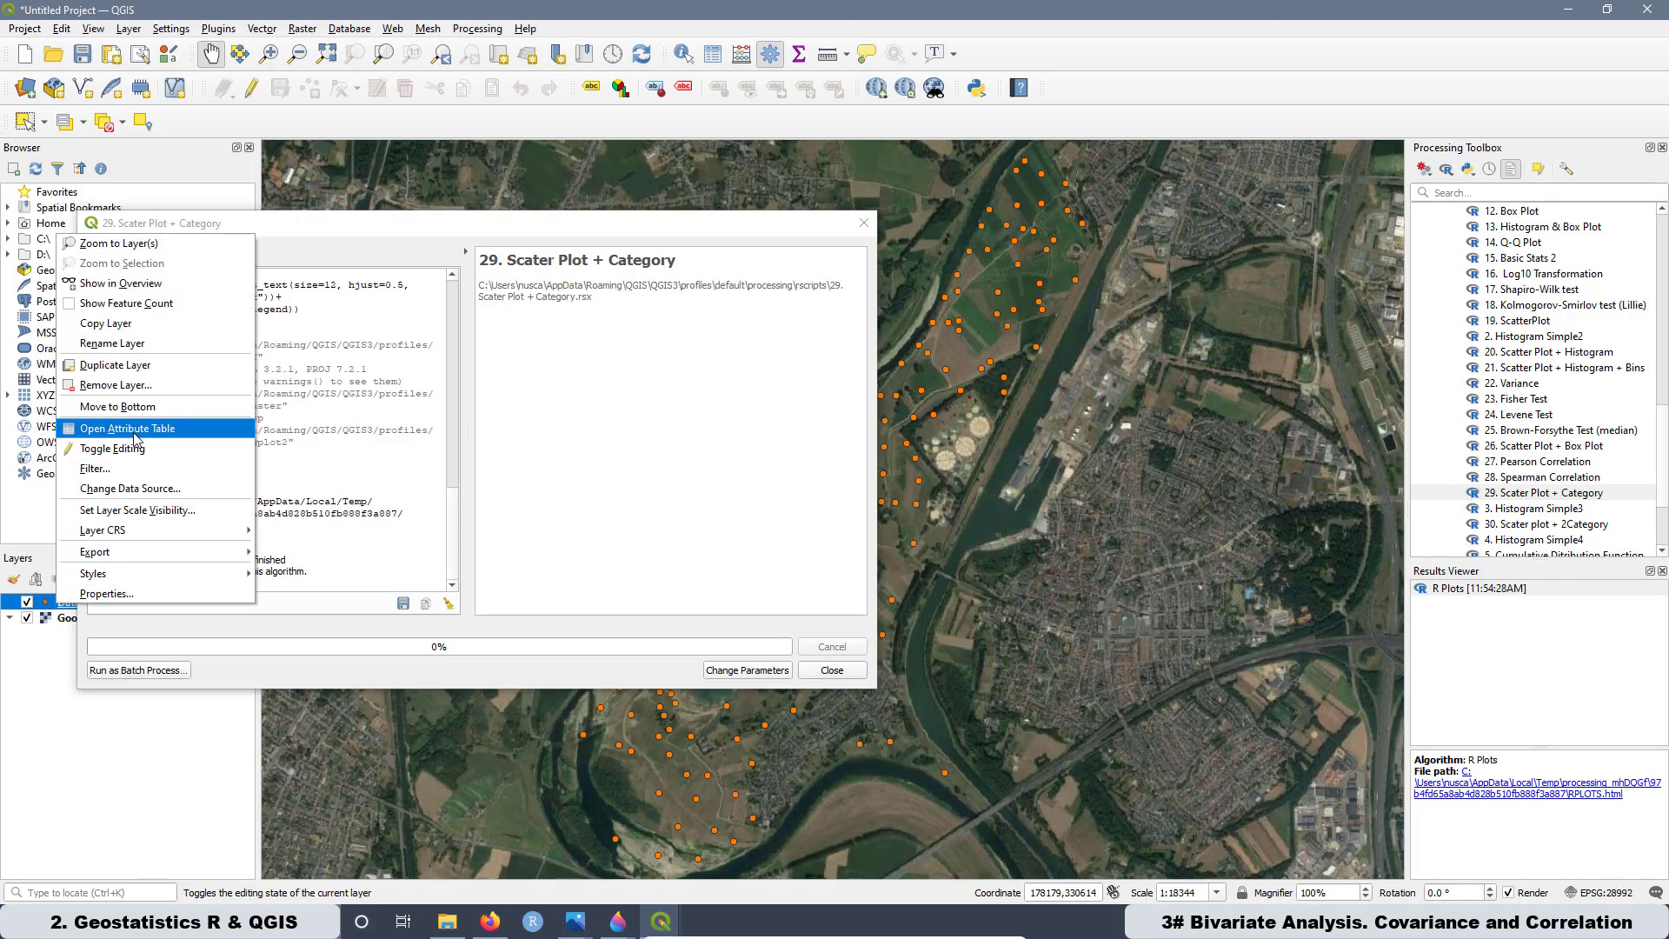
left_click(133, 432)
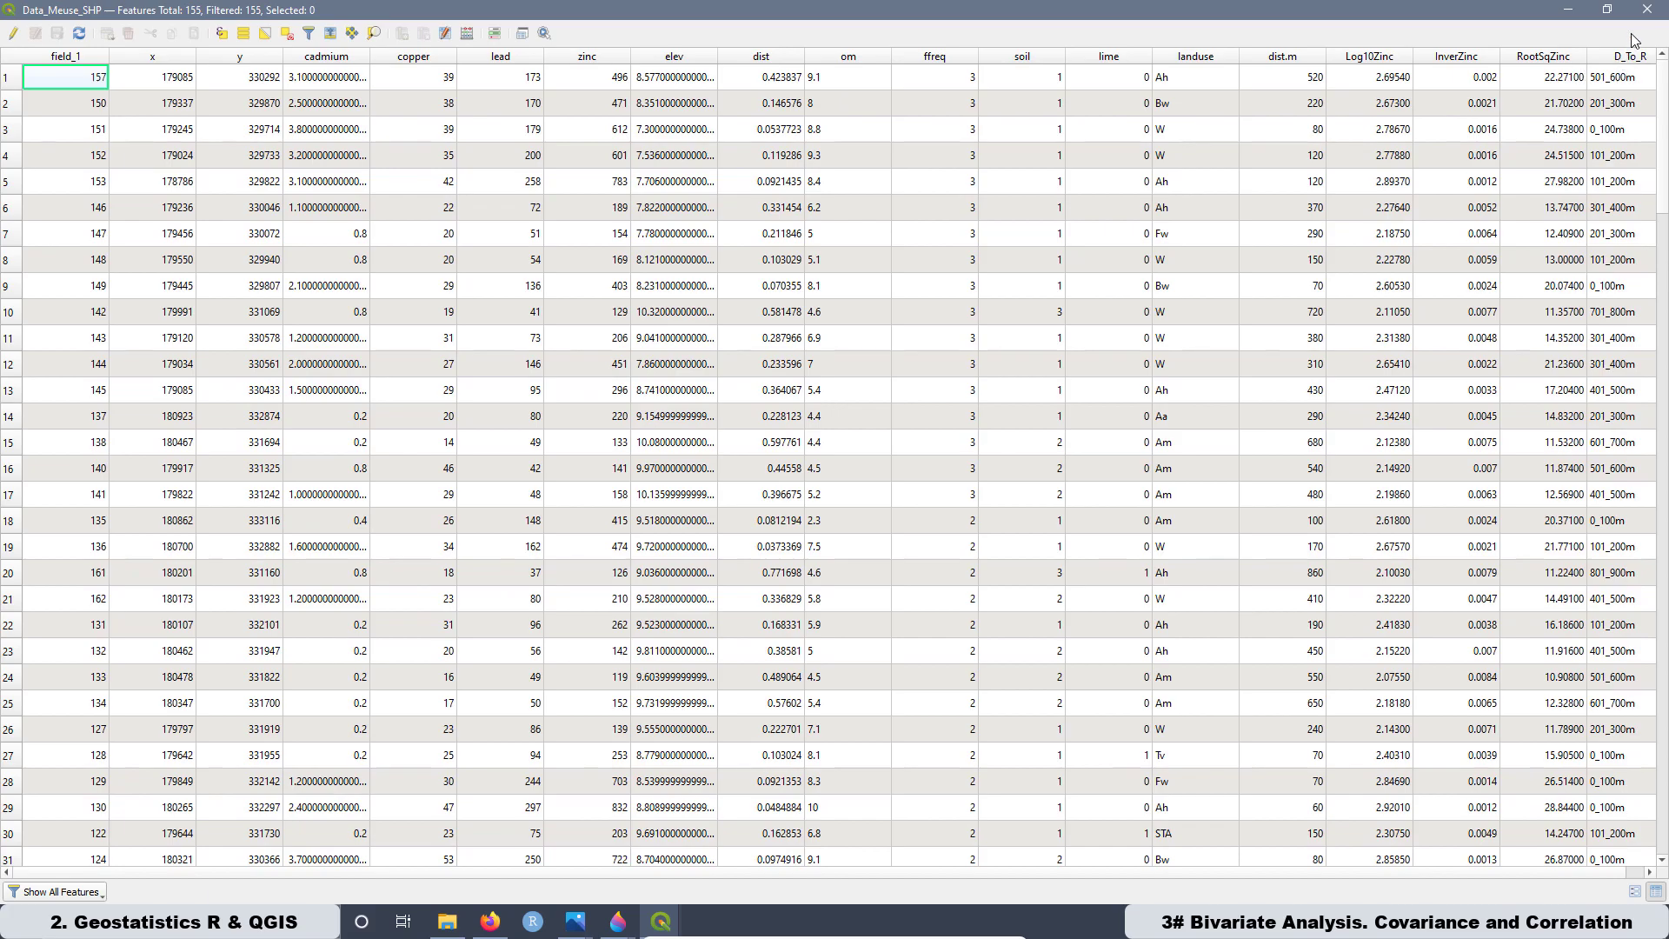
left_click(1623, 58)
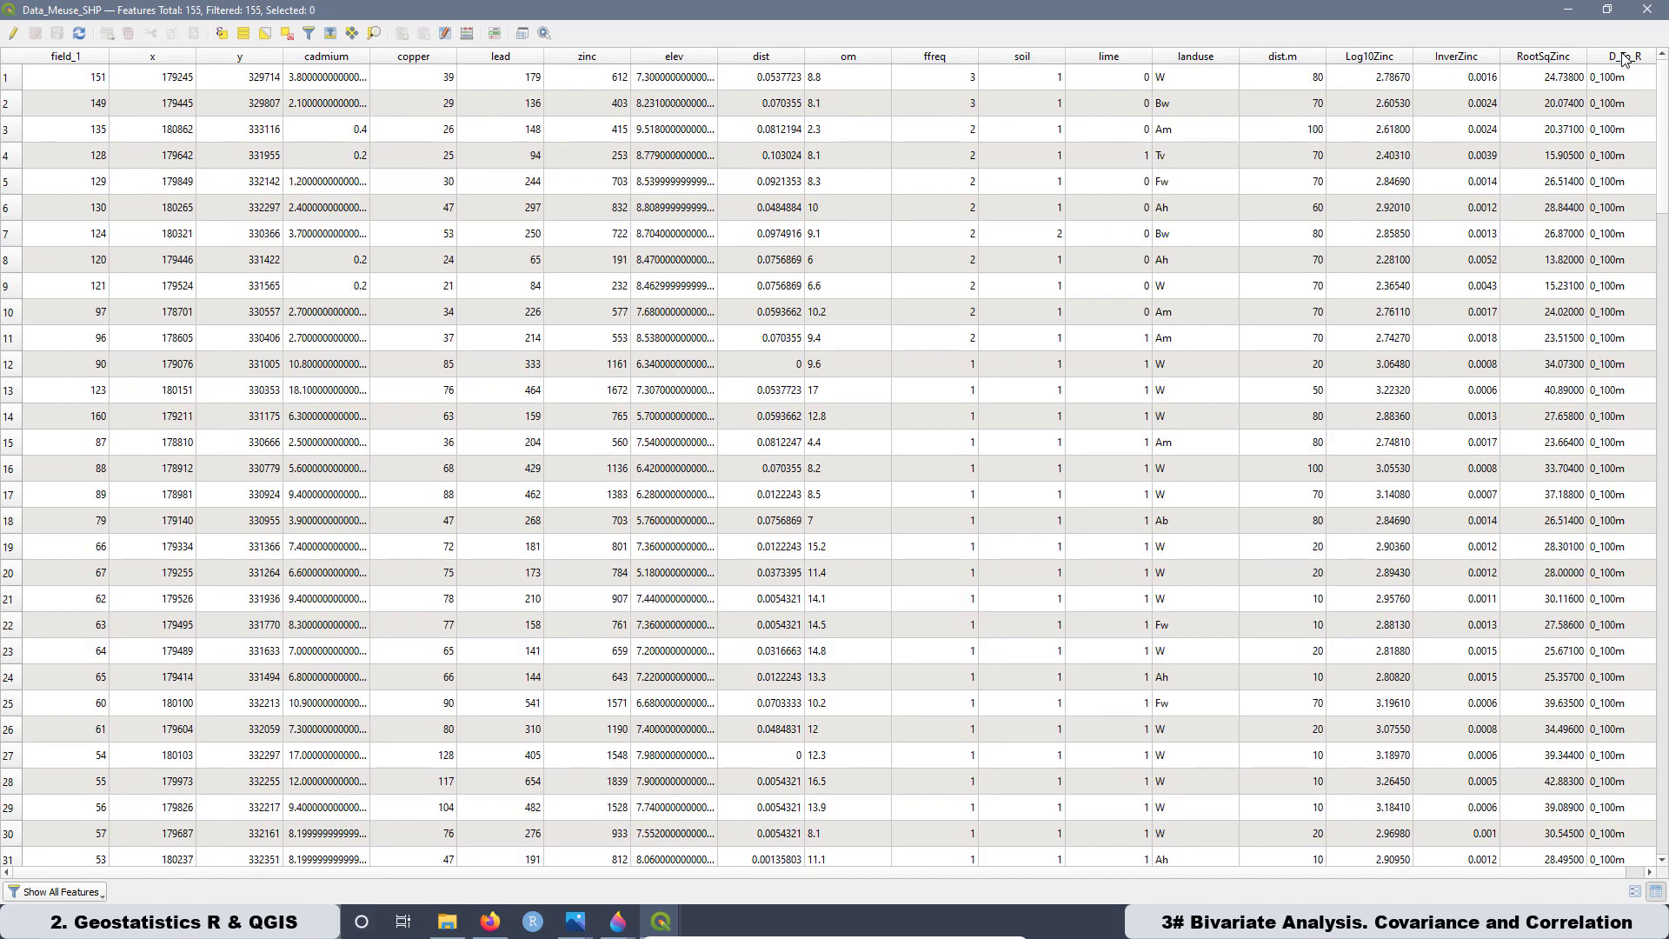
left_click(1623, 57)
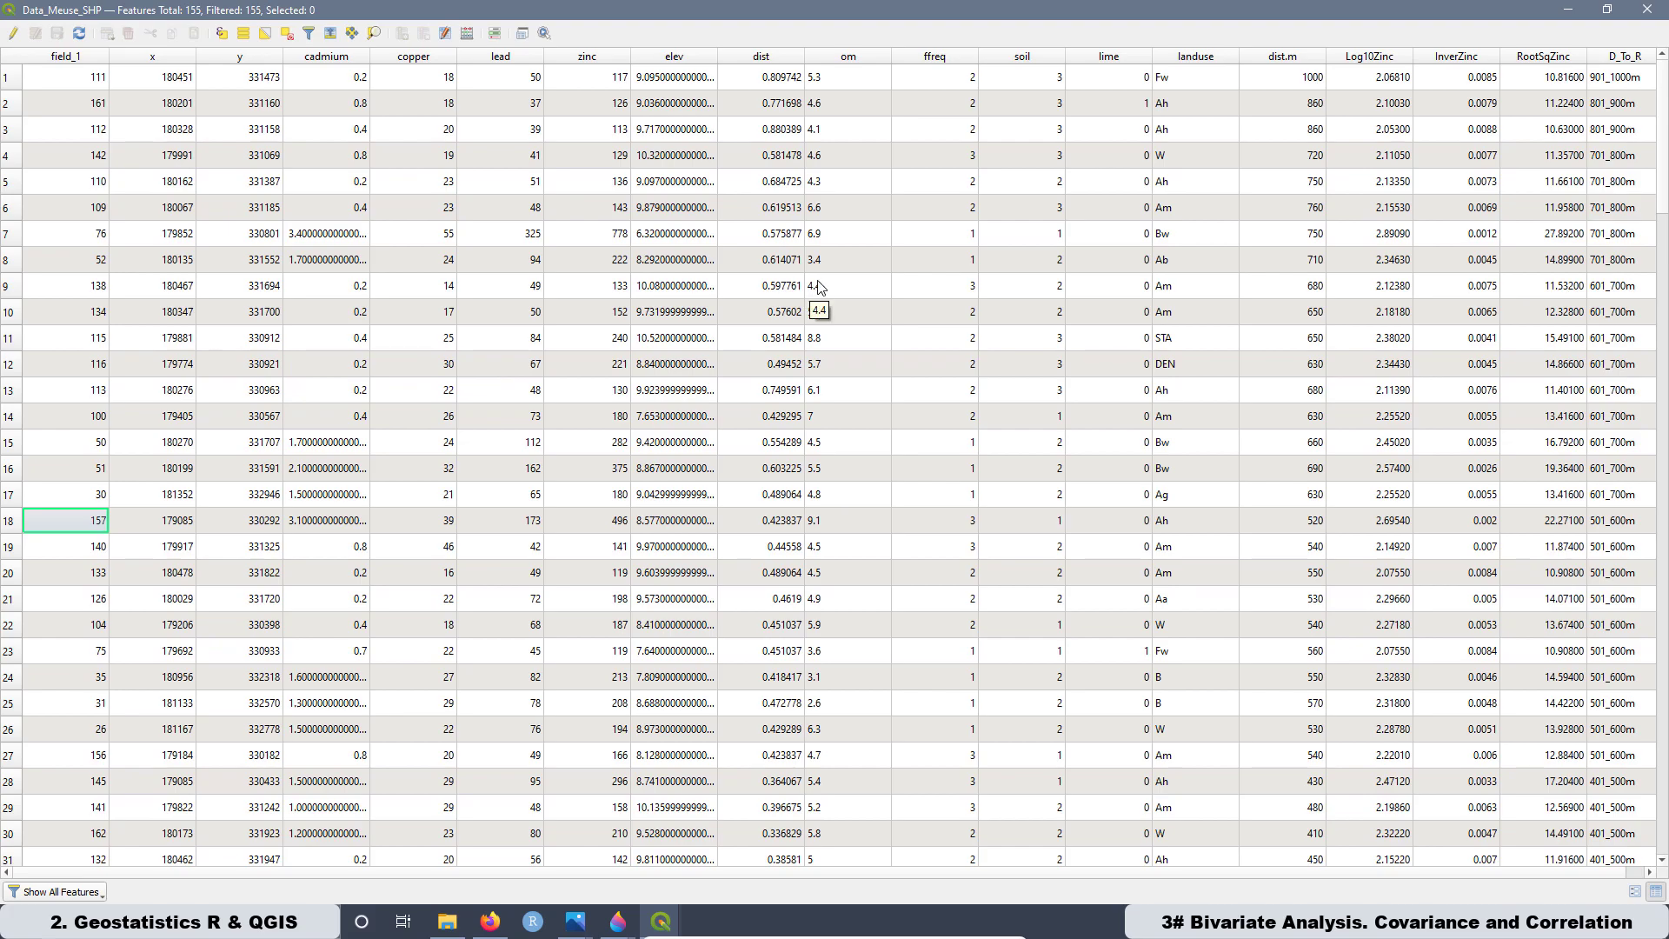
left_click(1563, 11)
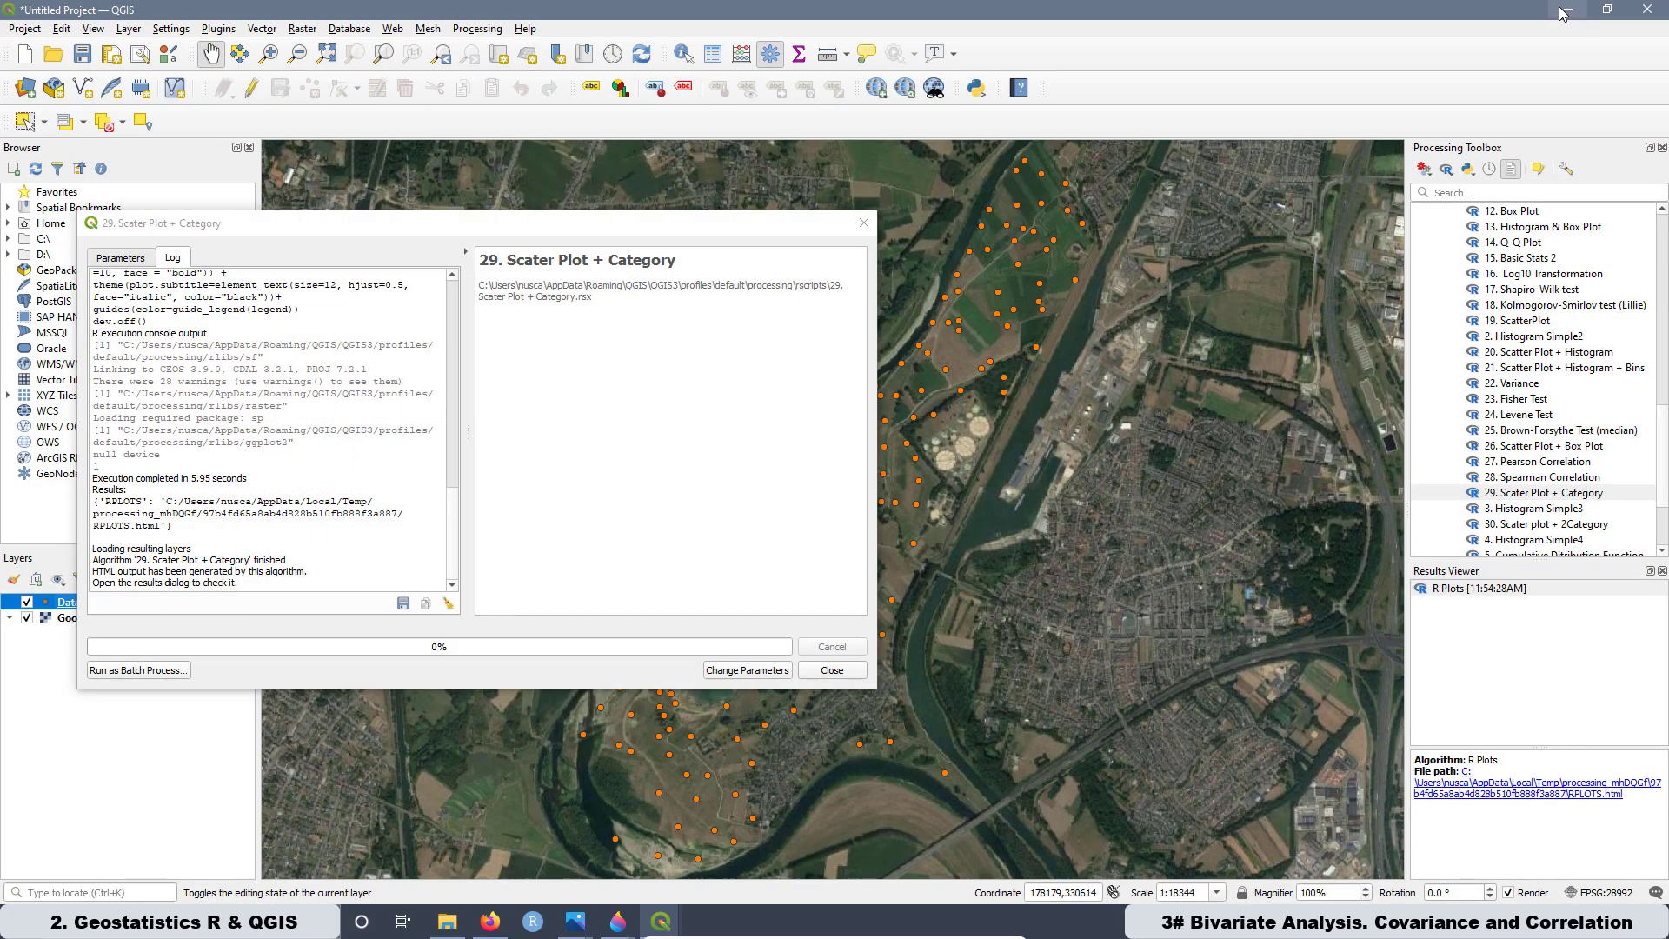
- Bring up Category2.png, the Raw Data scatter plot coloured by distance-to-river class, in Photos
left_click(575, 923)
left_click(884, 793)
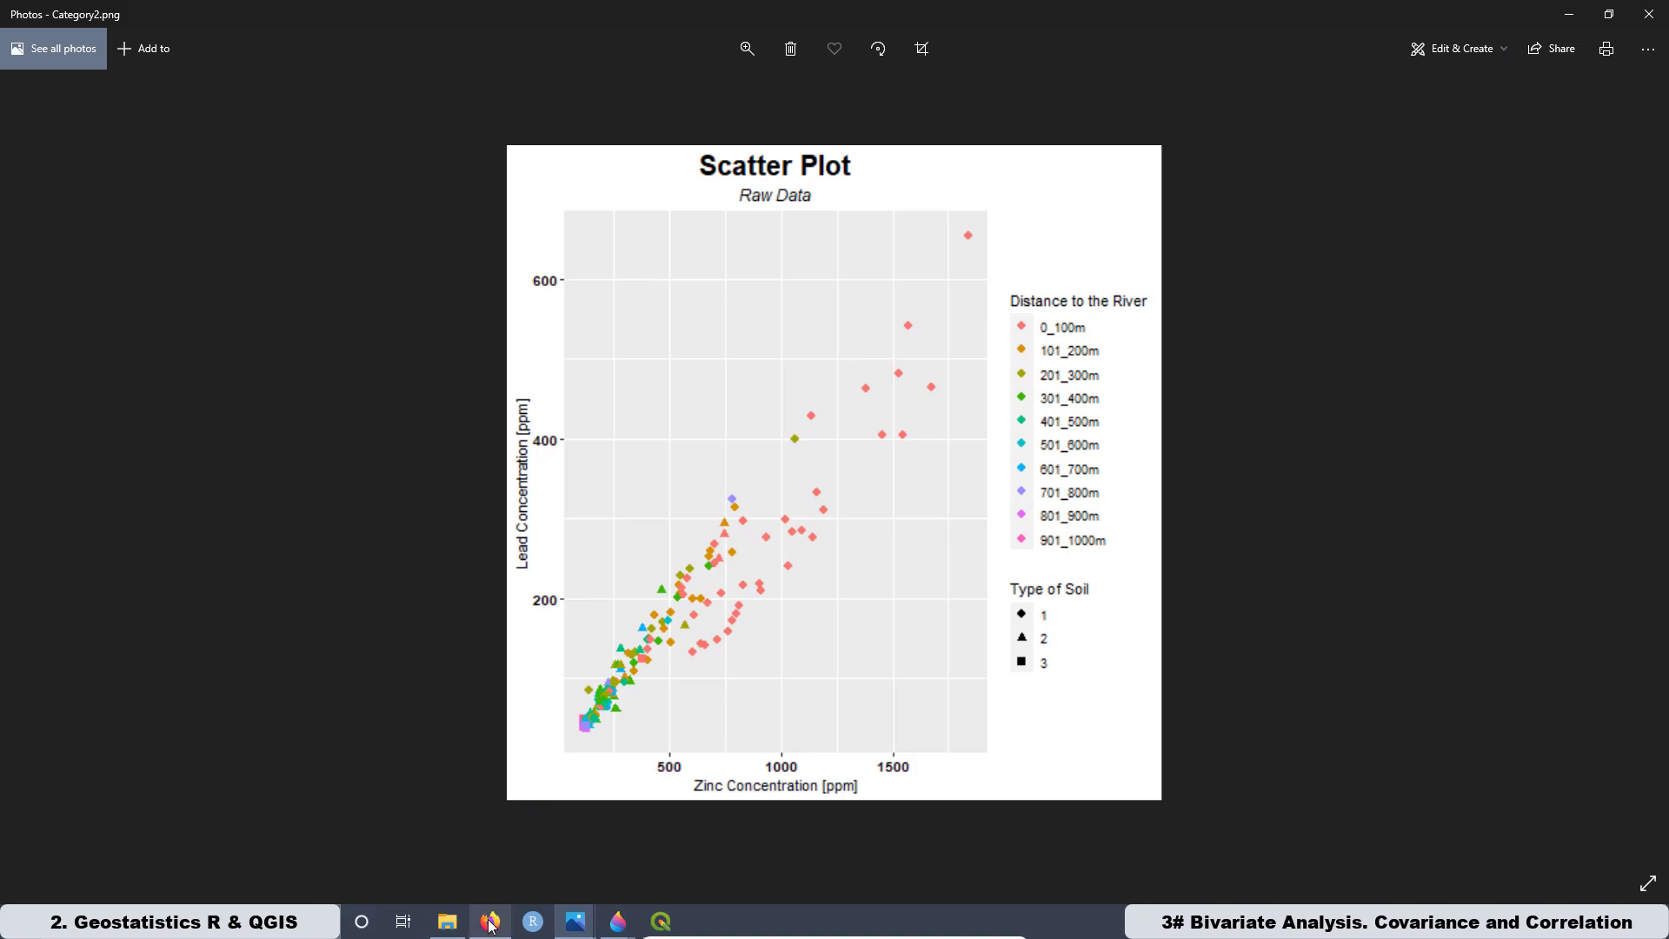
- Switch to Firefox and go to the giscourse.online COURSES archive listing 6 courses
key("alt+Tab")
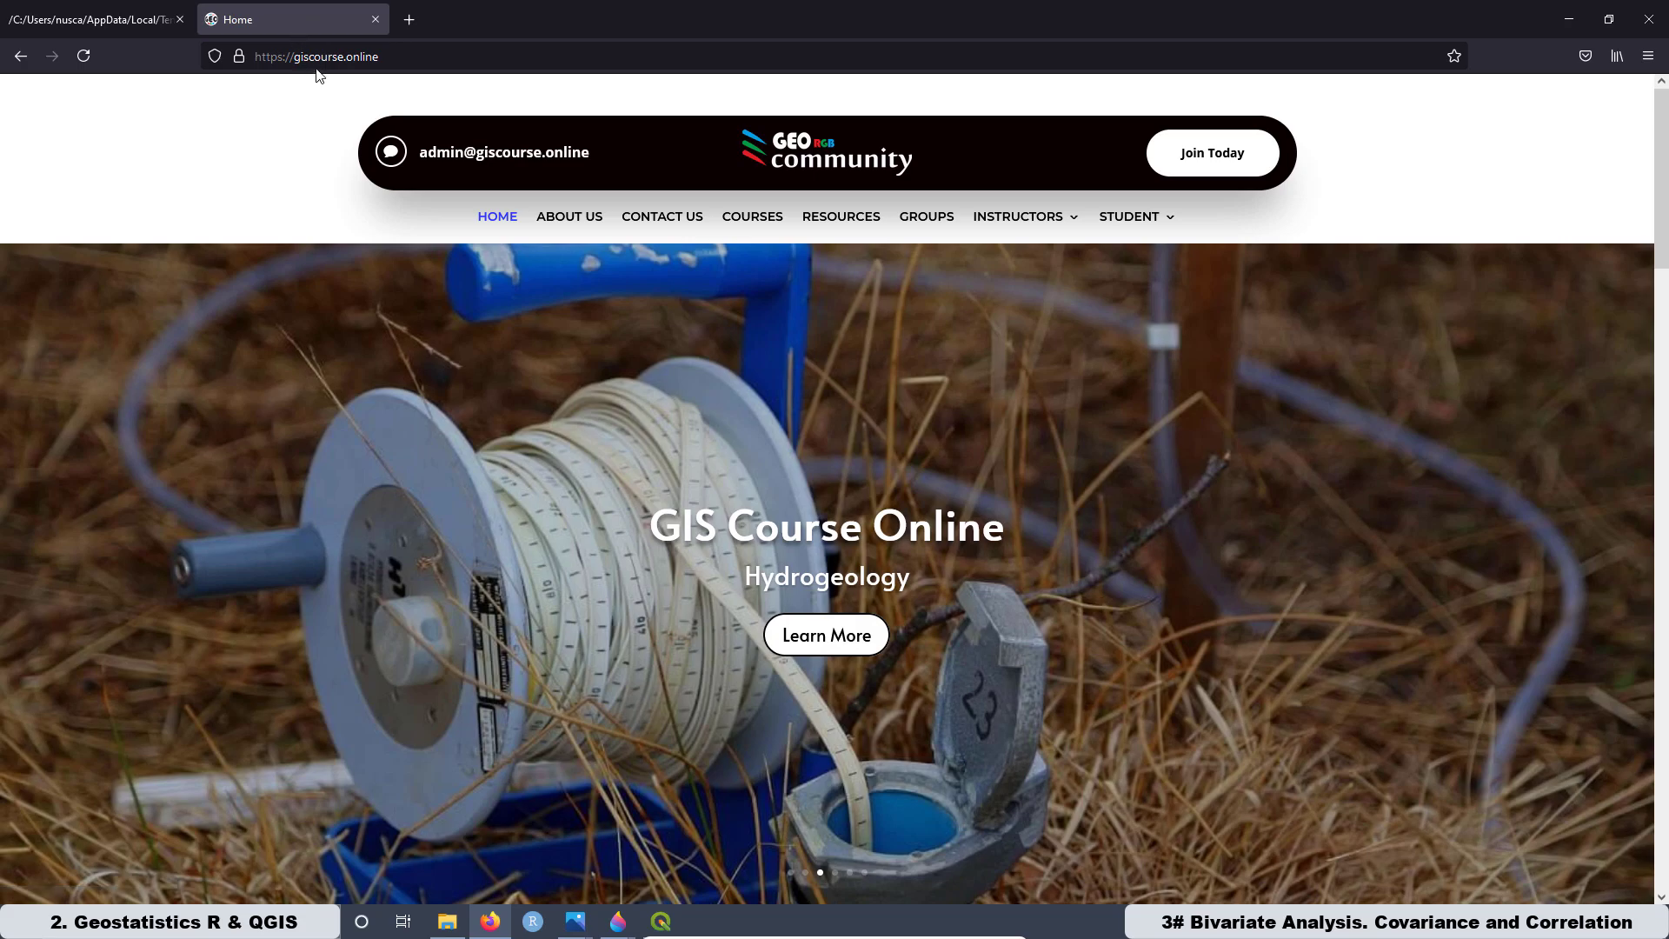
left_click(754, 227)
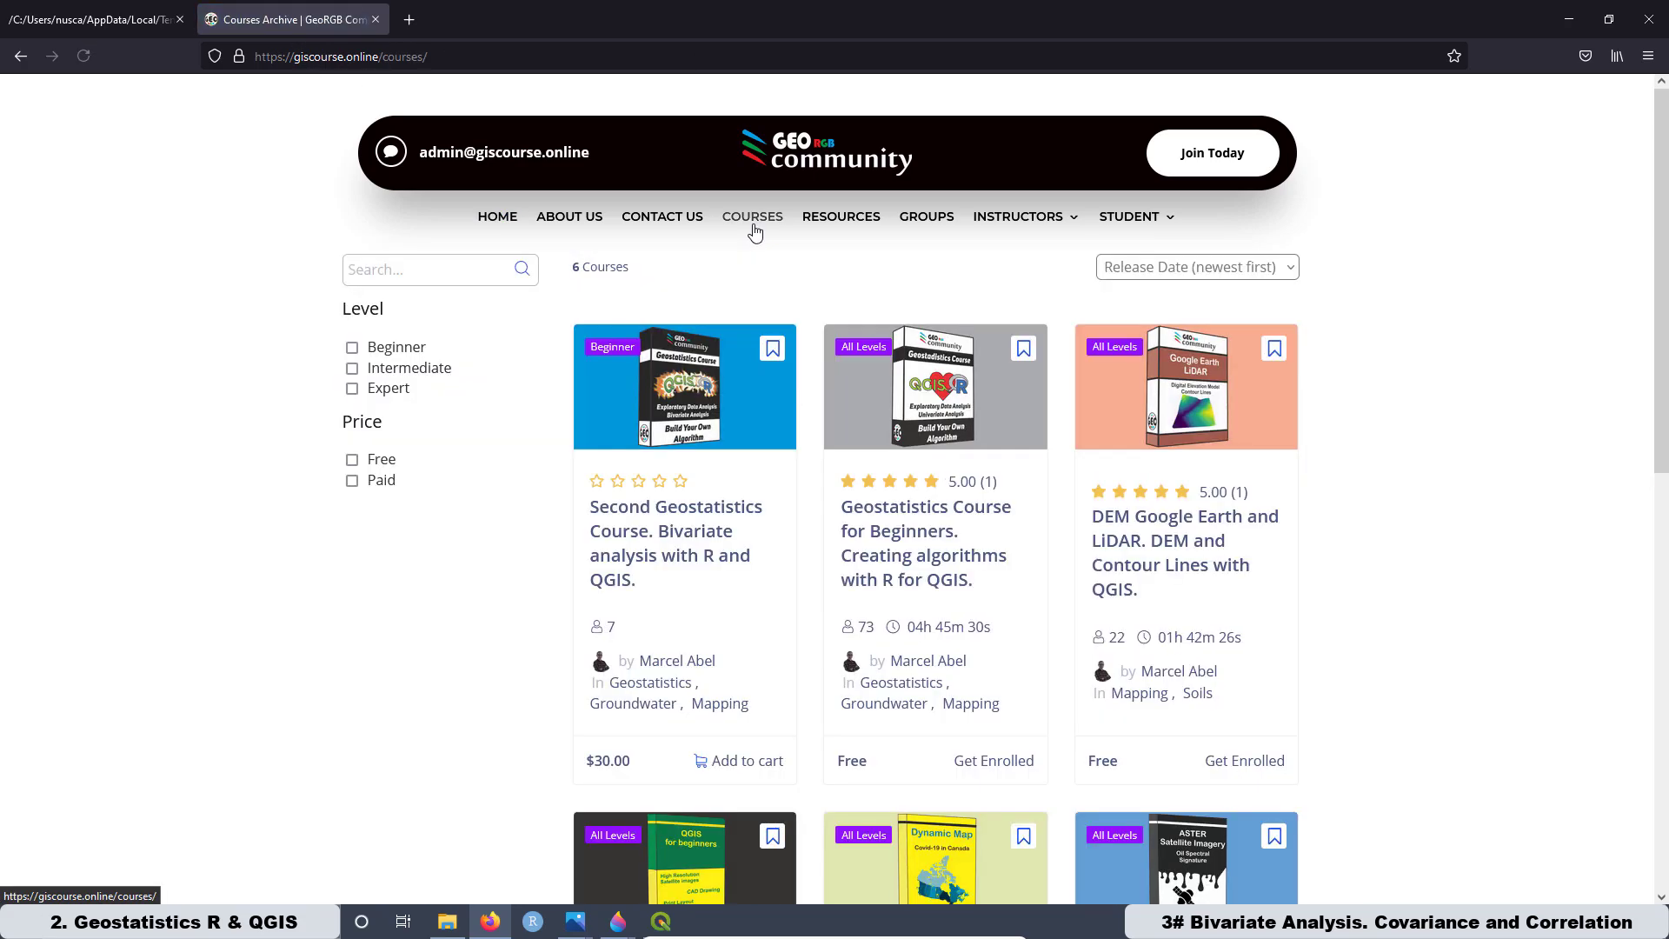